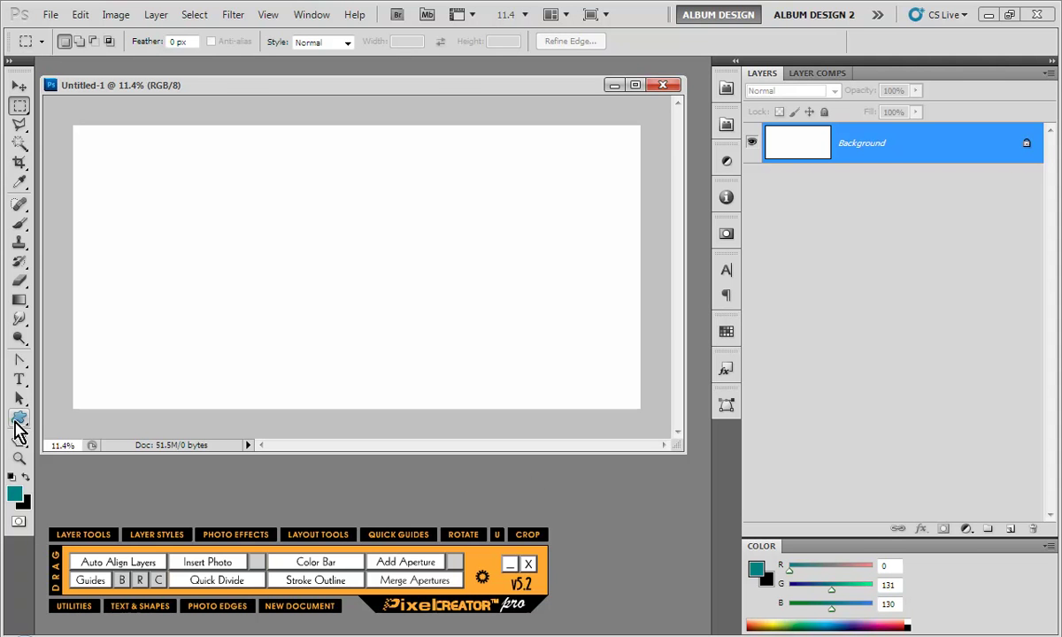
Draw a teal rectangle on the left and a teal circle in the page centre
click(18, 418)
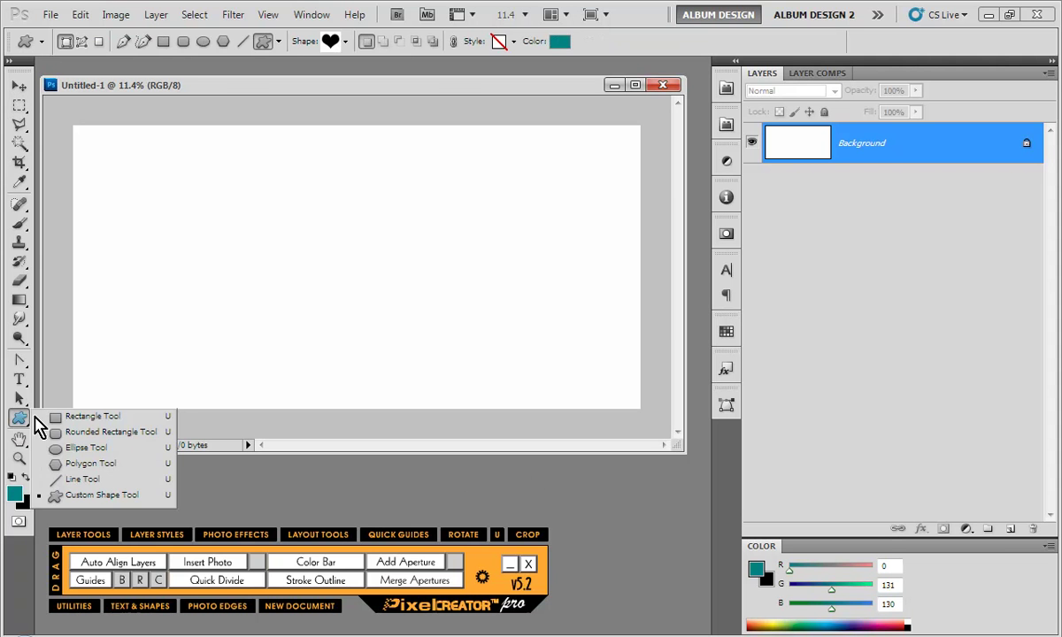
click(53, 418)
drag(113, 165, 238, 363)
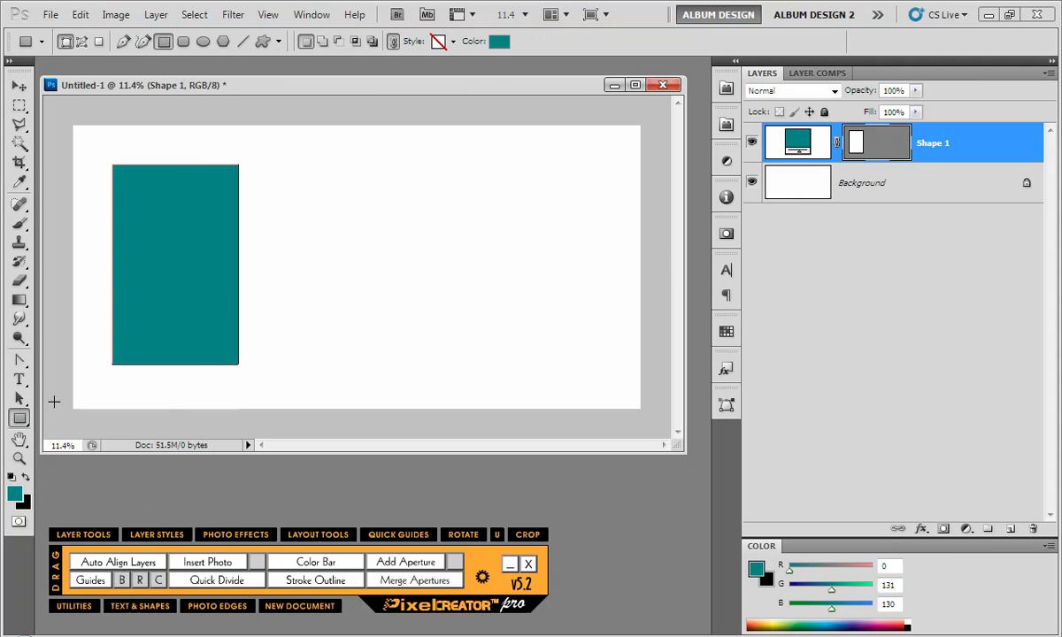
click(18, 418)
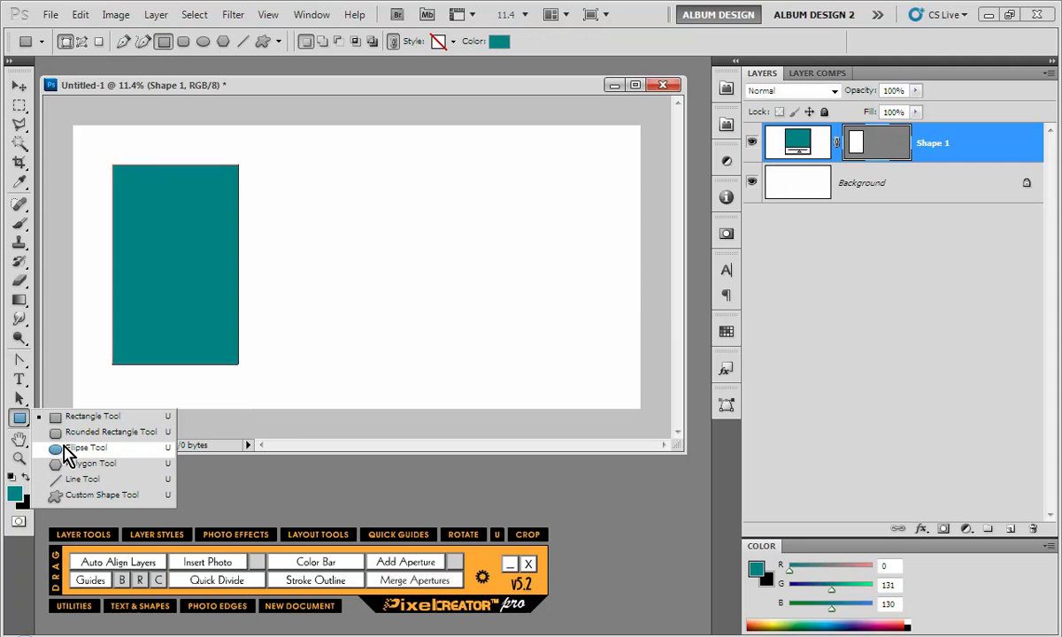
click(63, 449)
drag(283, 197, 416, 326)
Load the PhotoPerks Photo Blocks Vol. 2 library in place of the current custom shapes
click(18, 417)
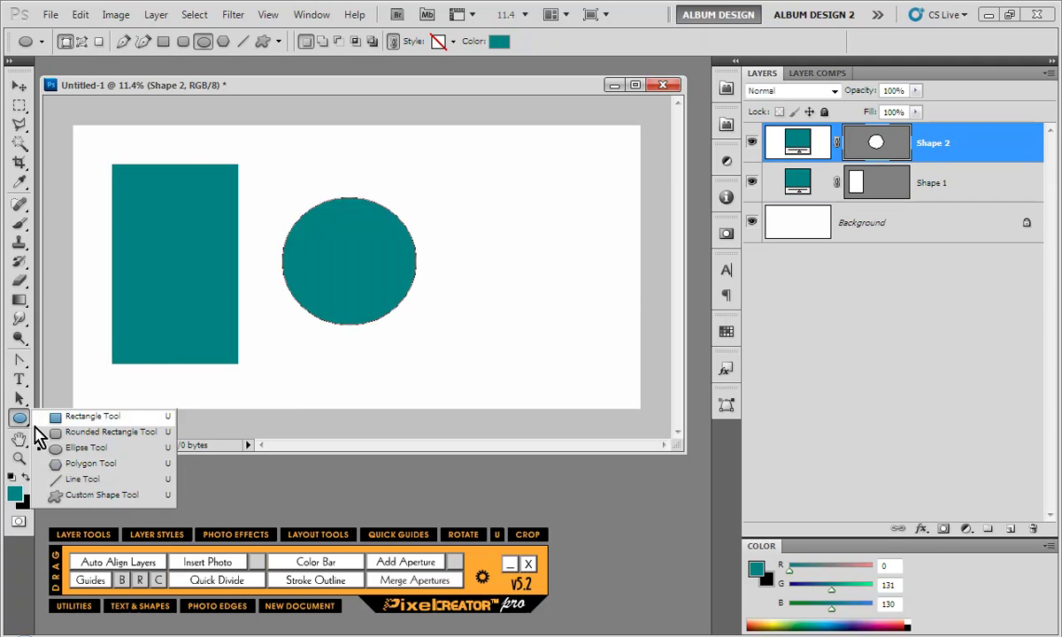
click(89, 495)
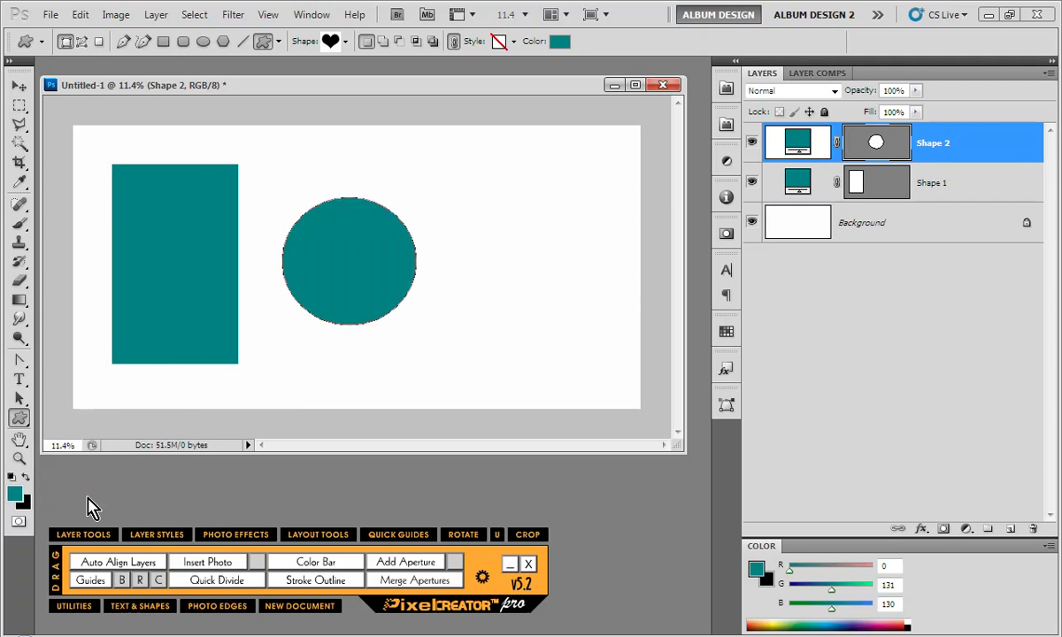
click(345, 42)
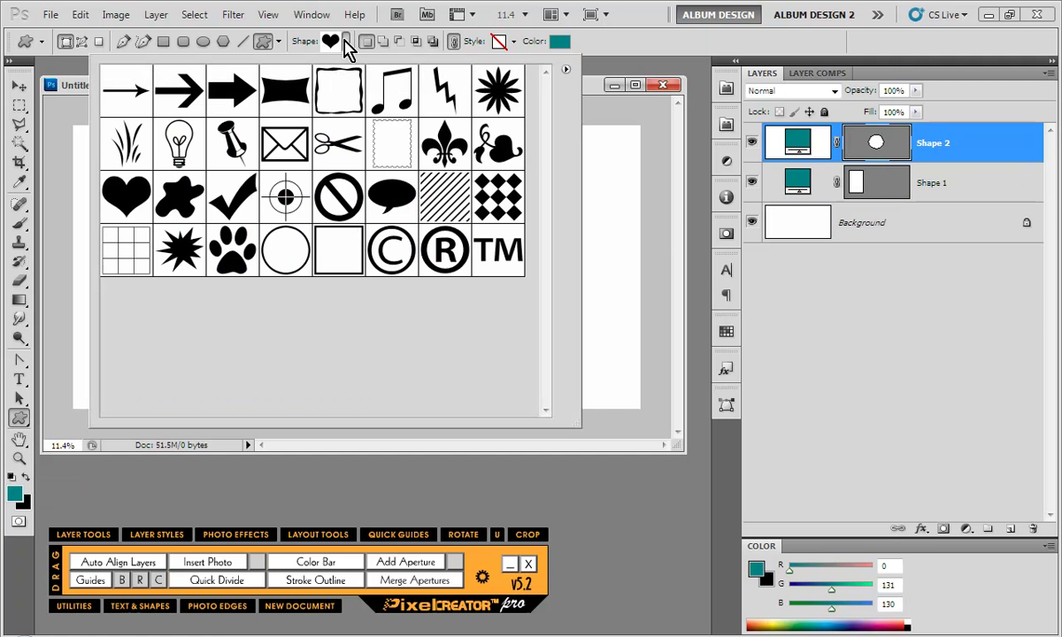
click(566, 70)
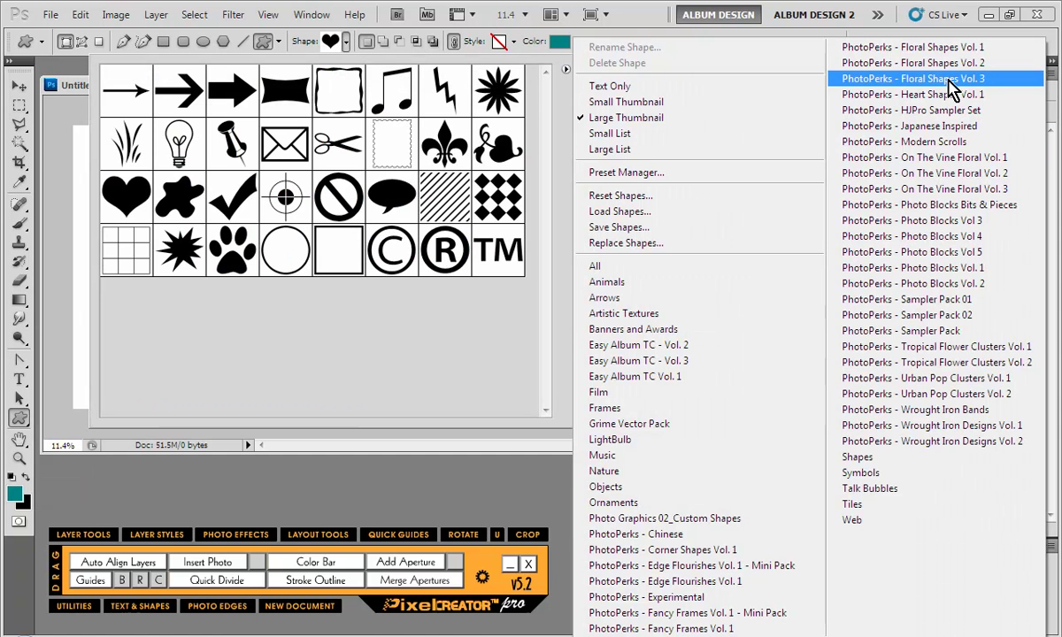
click(880, 284)
click(467, 255)
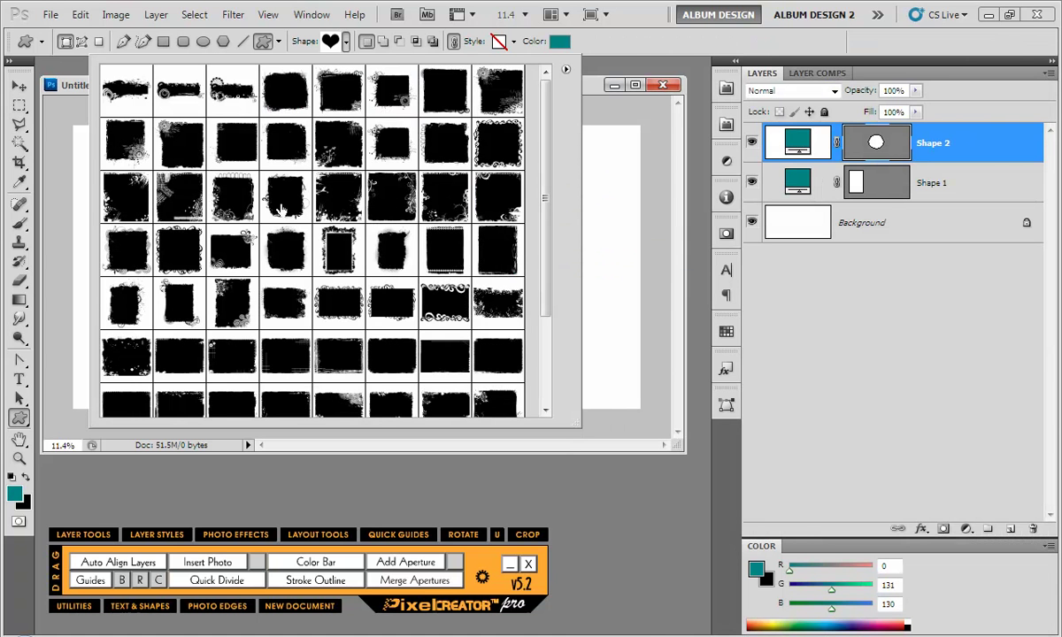
Draw a grunge-edged frame shape to the right of the circle
click(212, 192)
click(526, 219)
drag(405, 157, 607, 382)
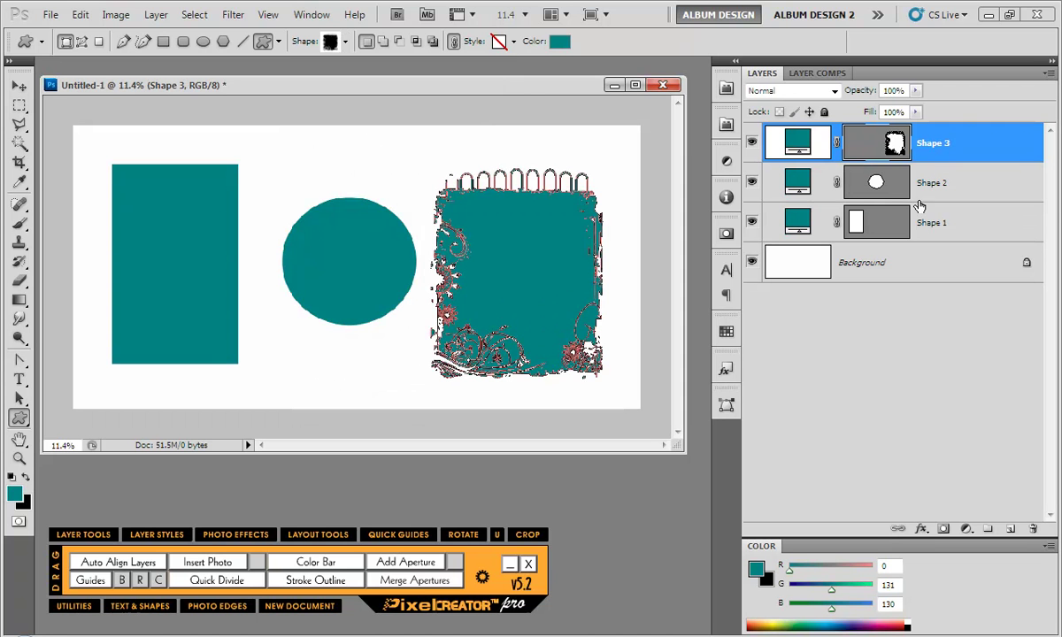
Deselect the shape paths and select the grunge frame's layer with the Move tool
click(18, 86)
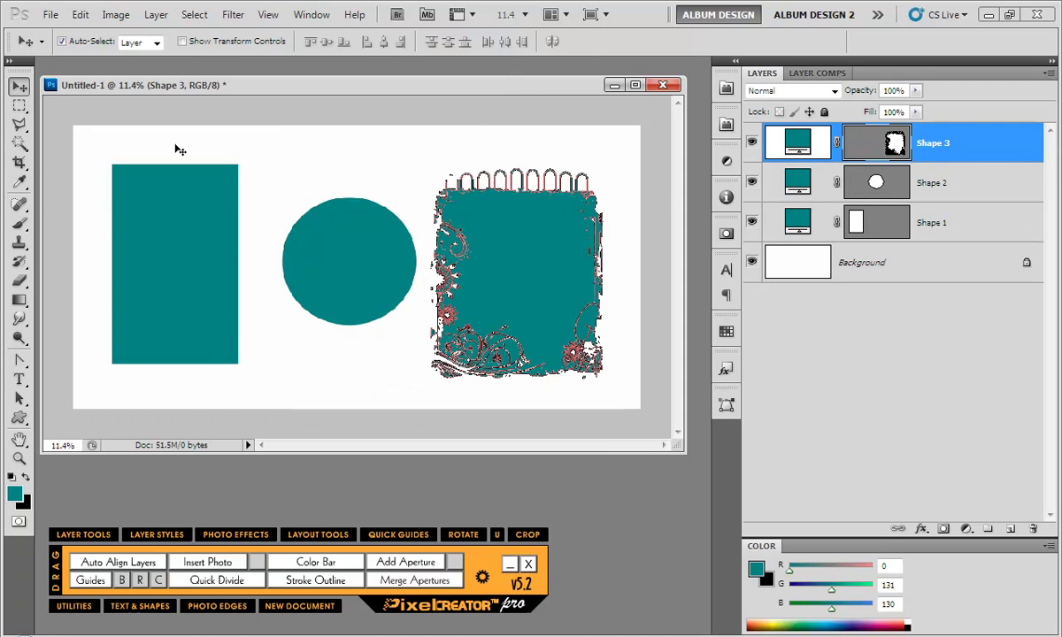
click(201, 150)
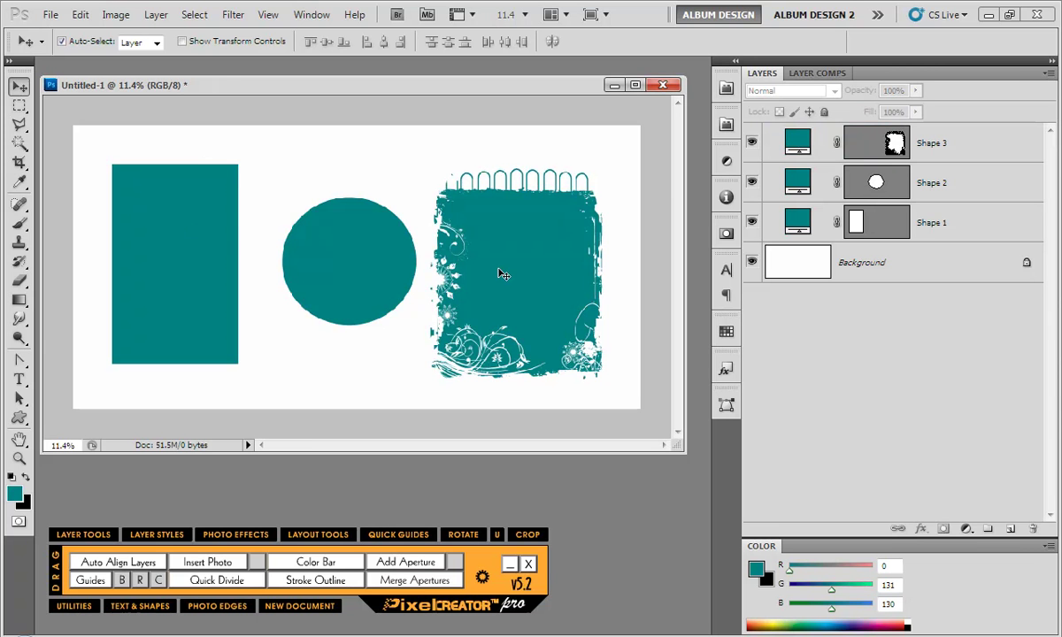
click(515, 239)
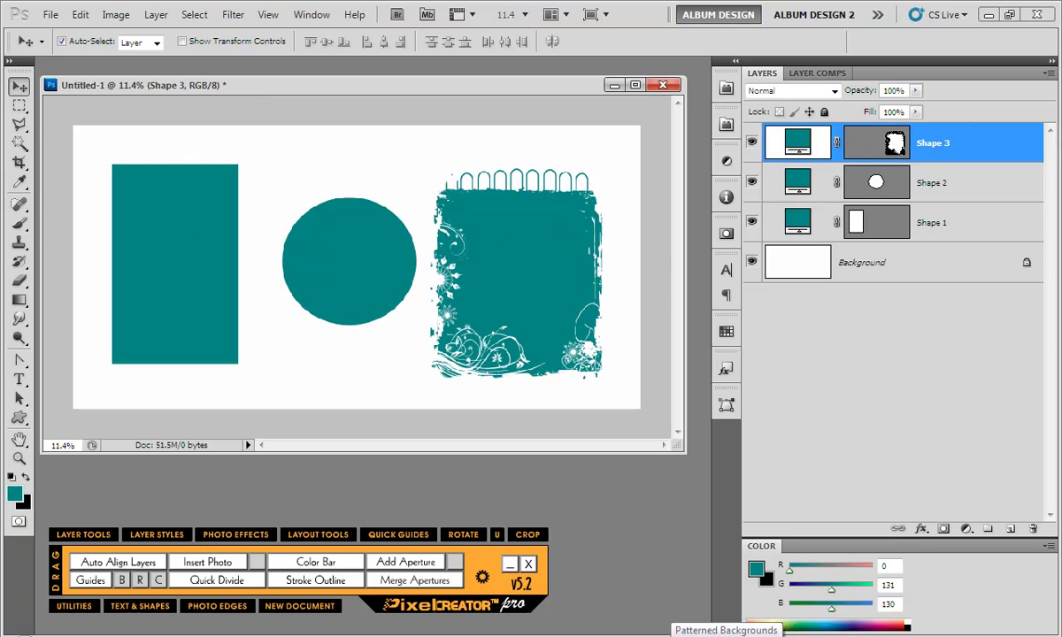
Insert the black-and-white Senior Girl 02 portrait into the grunge frame with Insert Photo
click(681, 610)
click(220, 445)
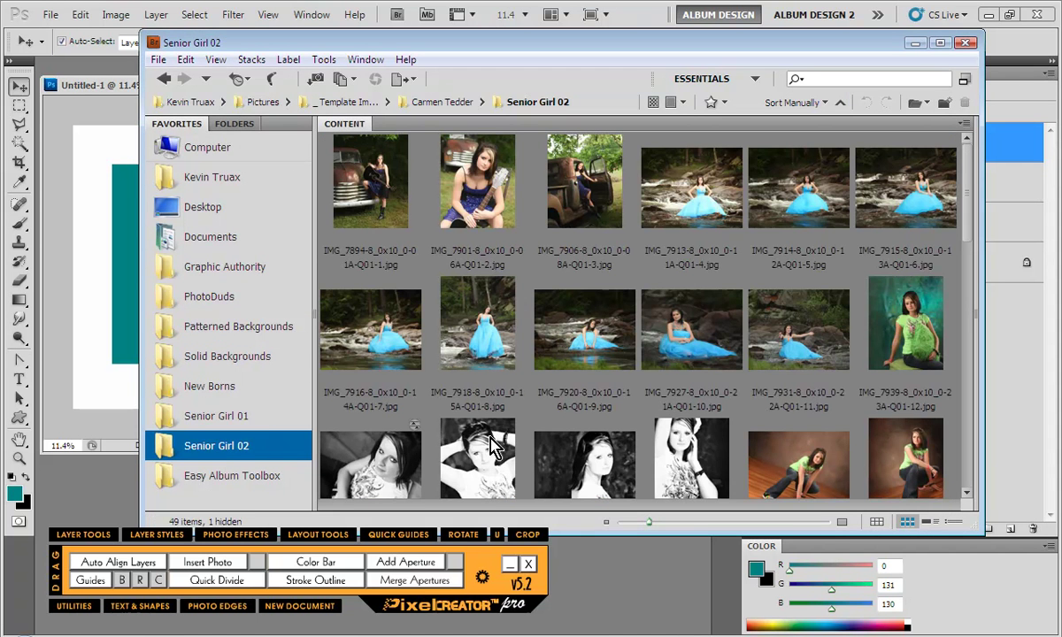
click(491, 446)
click(559, 544)
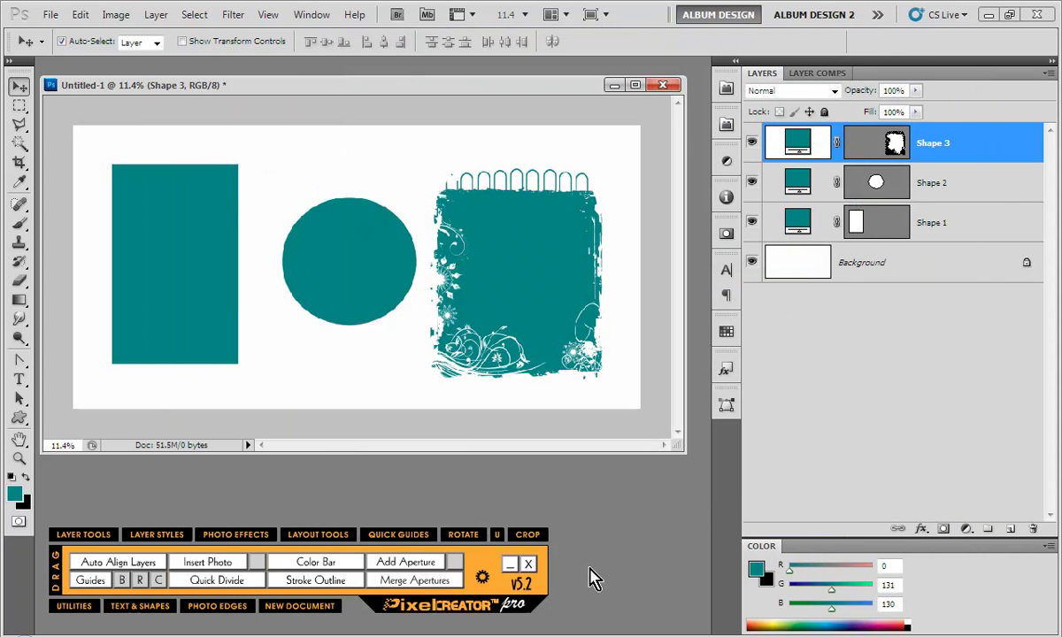
click(207, 562)
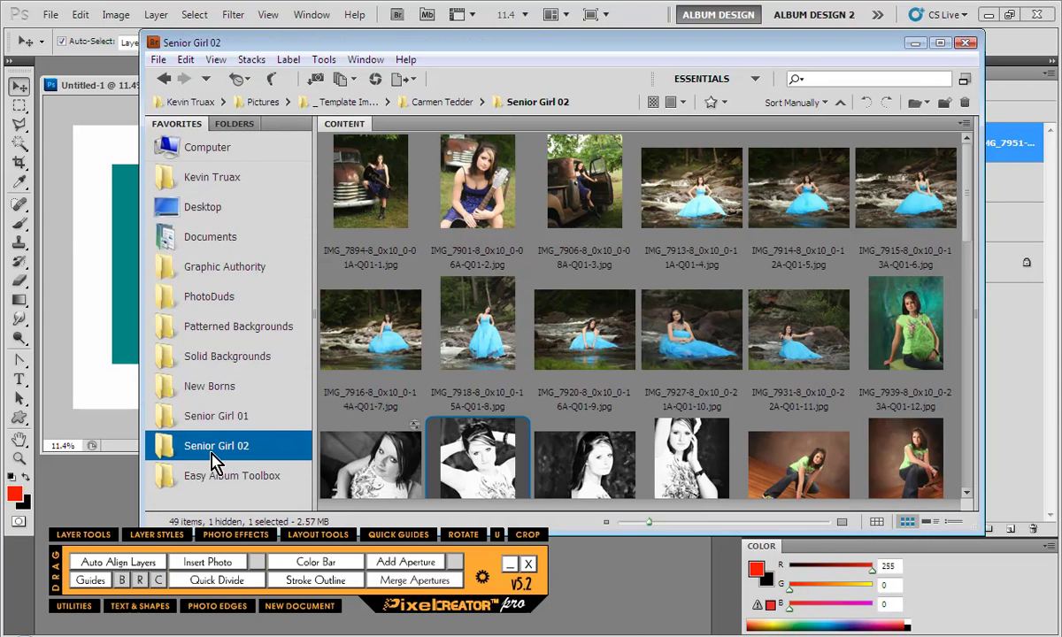
Browse Graphic Authority > Senior Style > 5x7 in Bridge and open 09_b_front.psd
click(215, 269)
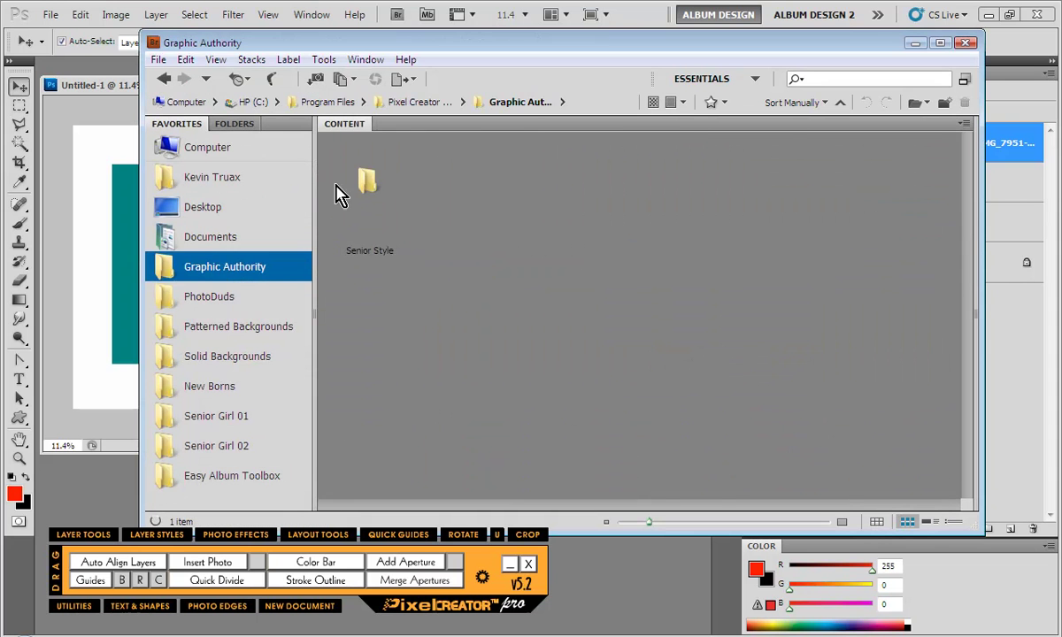
click(370, 188)
double_click(370, 187)
double_click(476, 180)
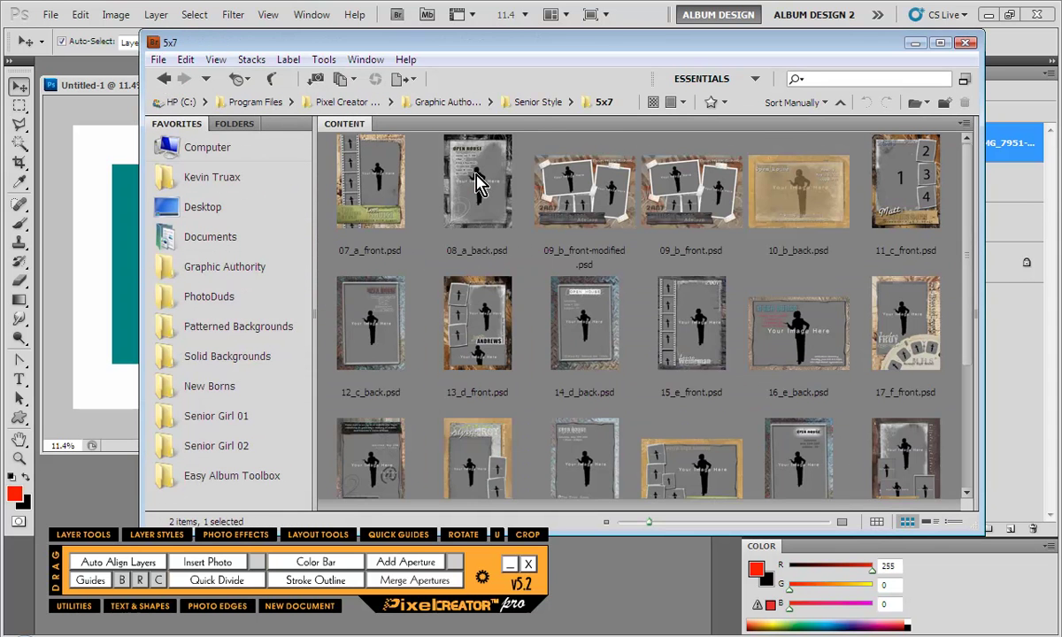
double_click(675, 187)
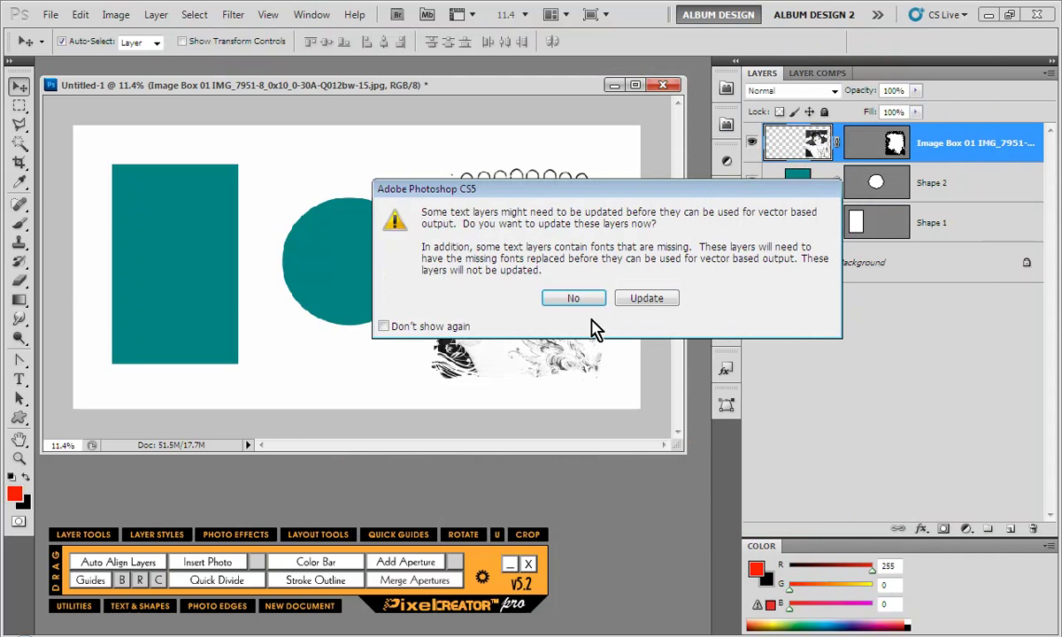
Open 09_b_front.psd without updating text layers and select the a_your_image_here layer
click(637, 299)
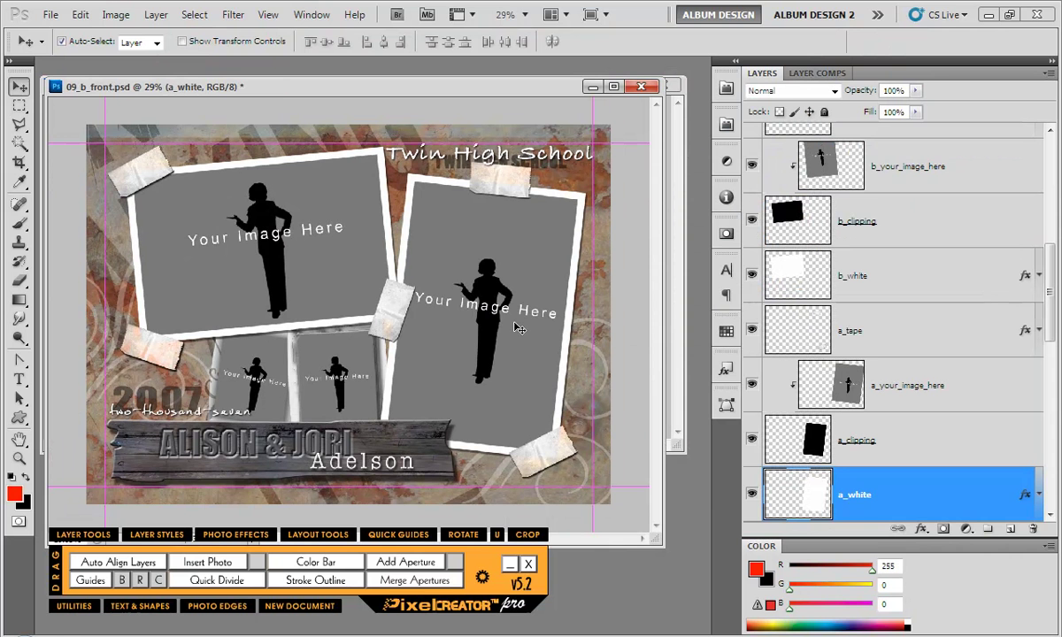
click(298, 224)
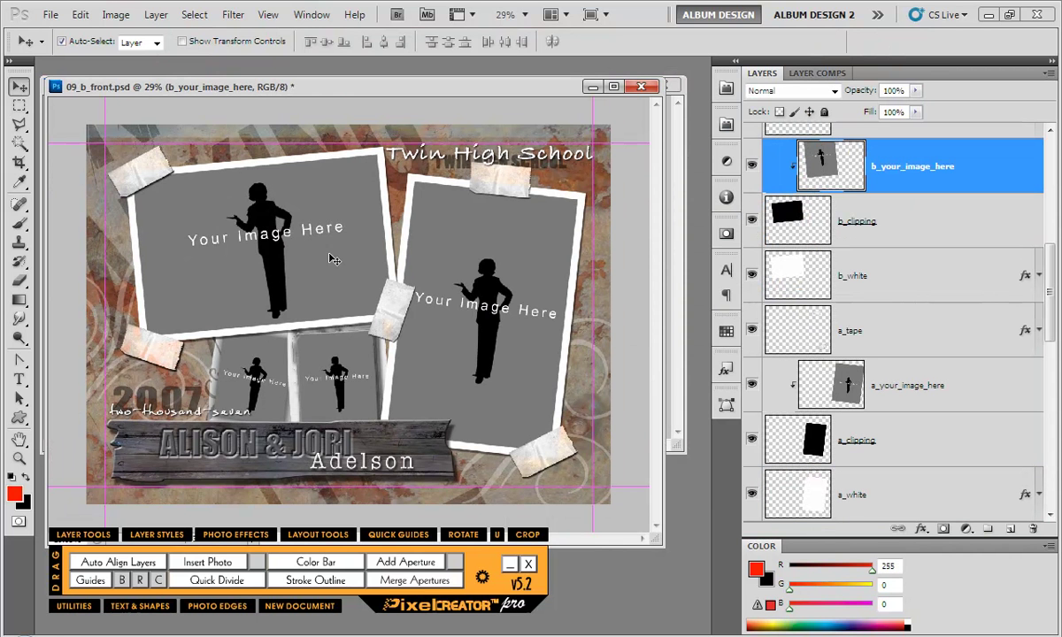
scroll(334, 258, down, 1)
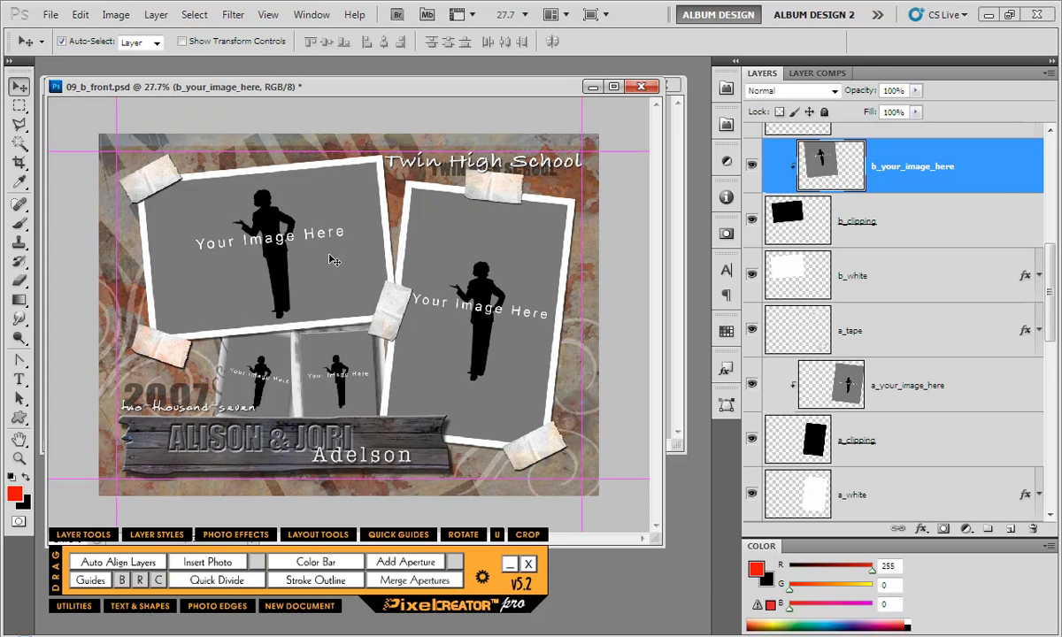
scroll(1051, 254, up, 2)
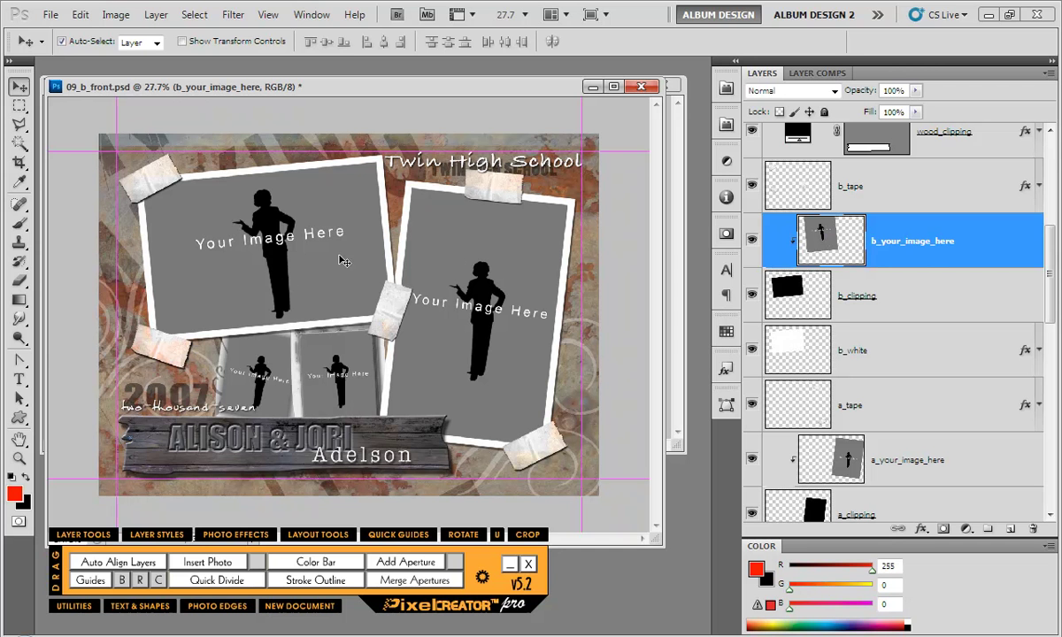
click(474, 272)
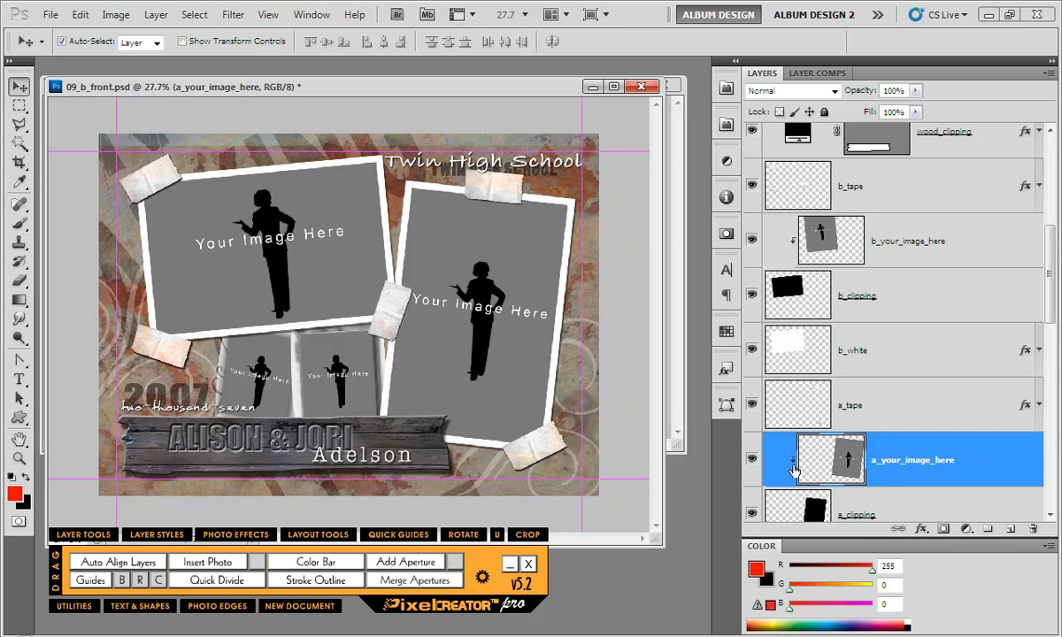
alt+click(791, 461)
Drag the black-and-white Senior Girl 02 portrait from Bridge into the template and commit it
key(ctrl+alt+o)
click(210, 447)
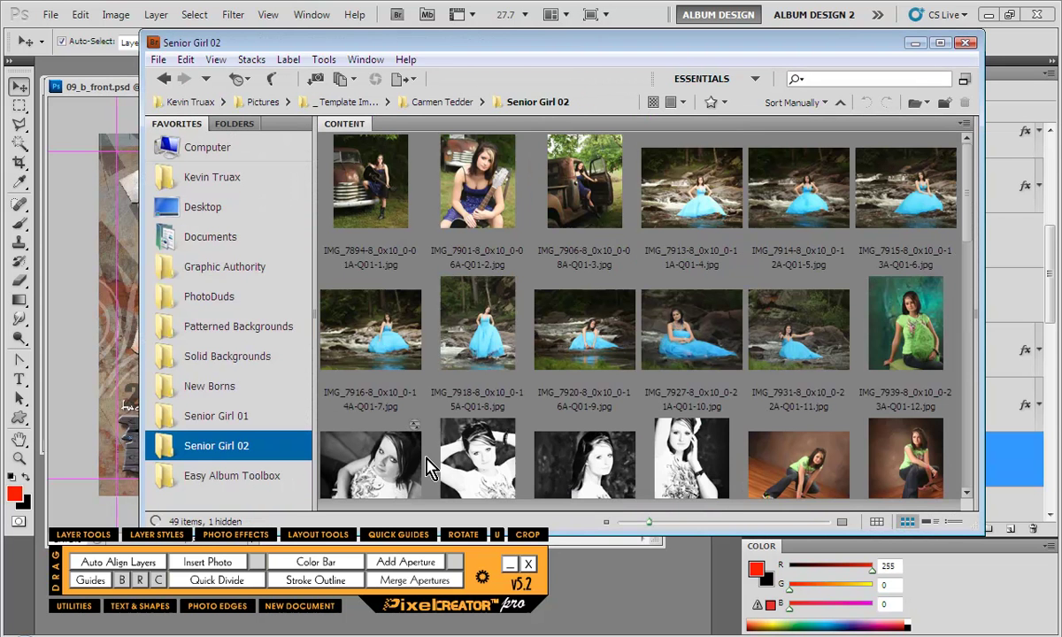
click(478, 460)
drag(477, 460, 214, 531)
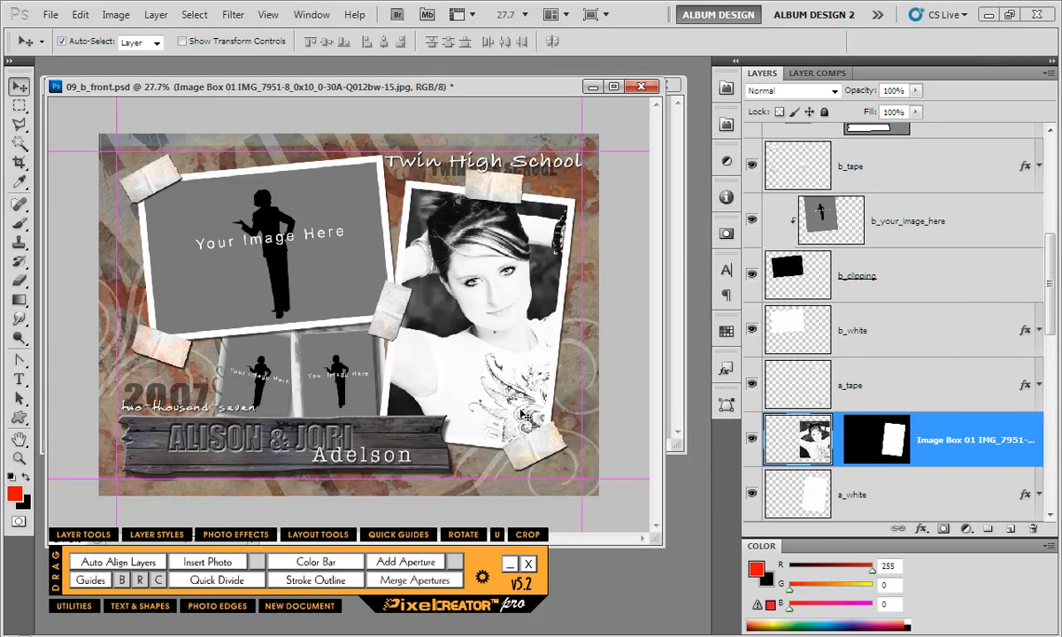
key(Return)
Release and re-clip b_your_image_here to b_clipping, then hide and reshow the placeholder
click(341, 229)
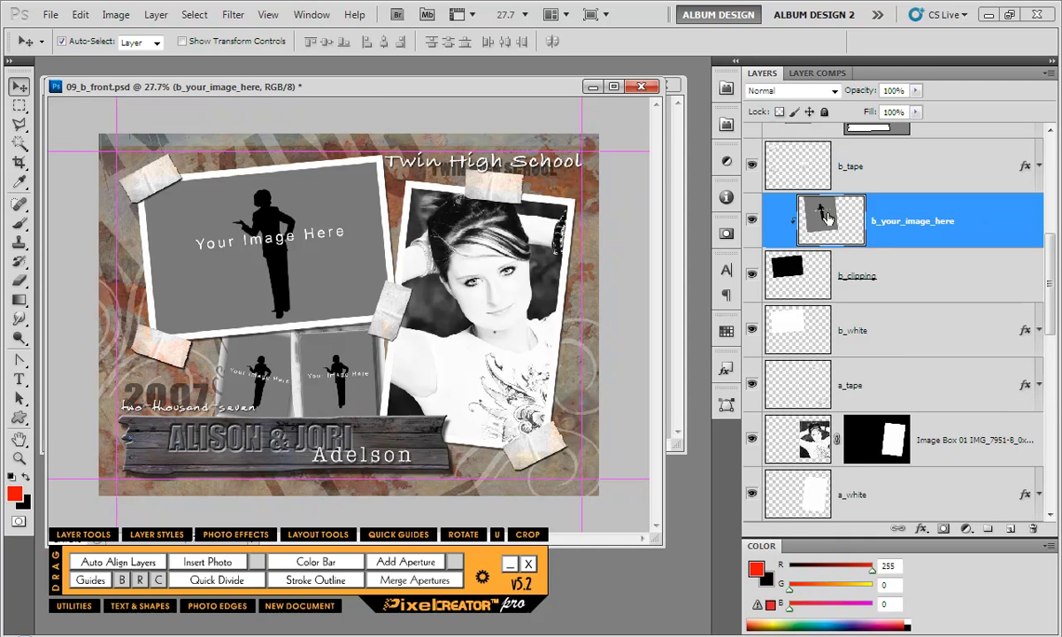
alt+click(841, 235)
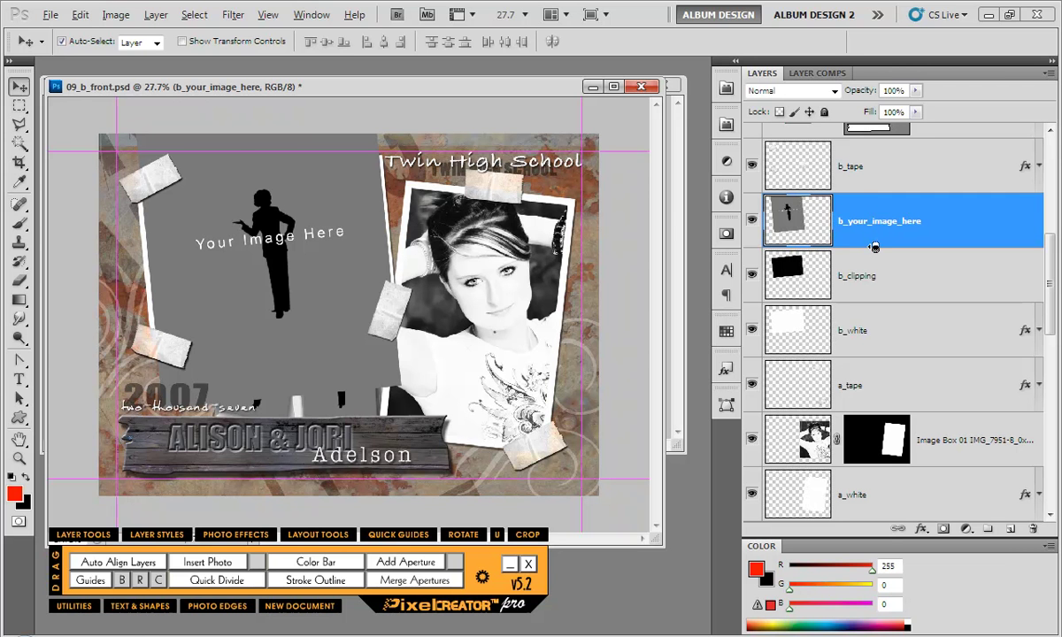
alt+click(819, 247)
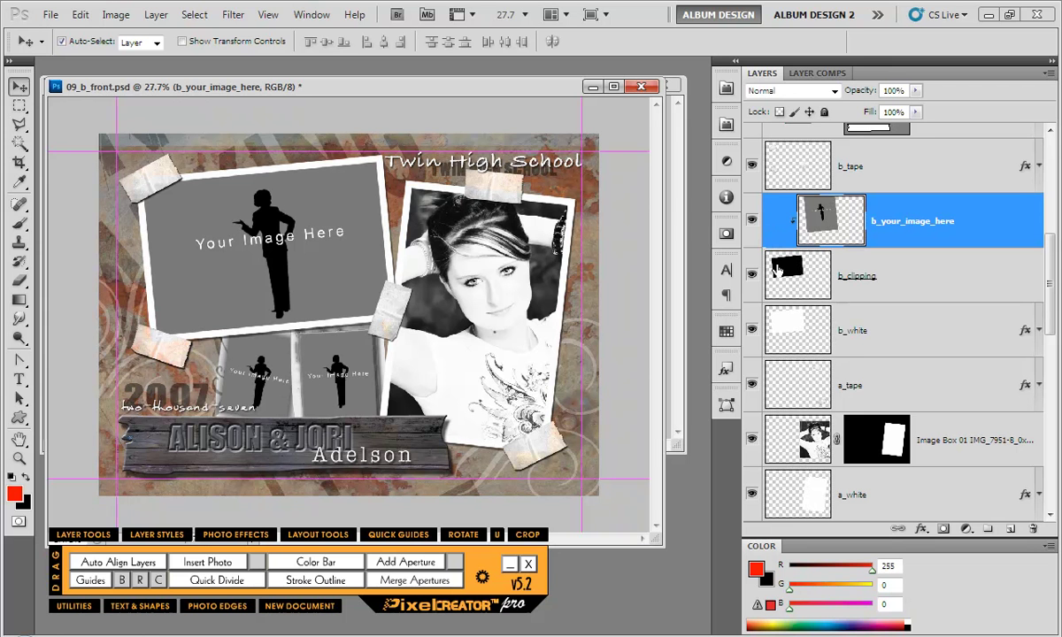
click(788, 270)
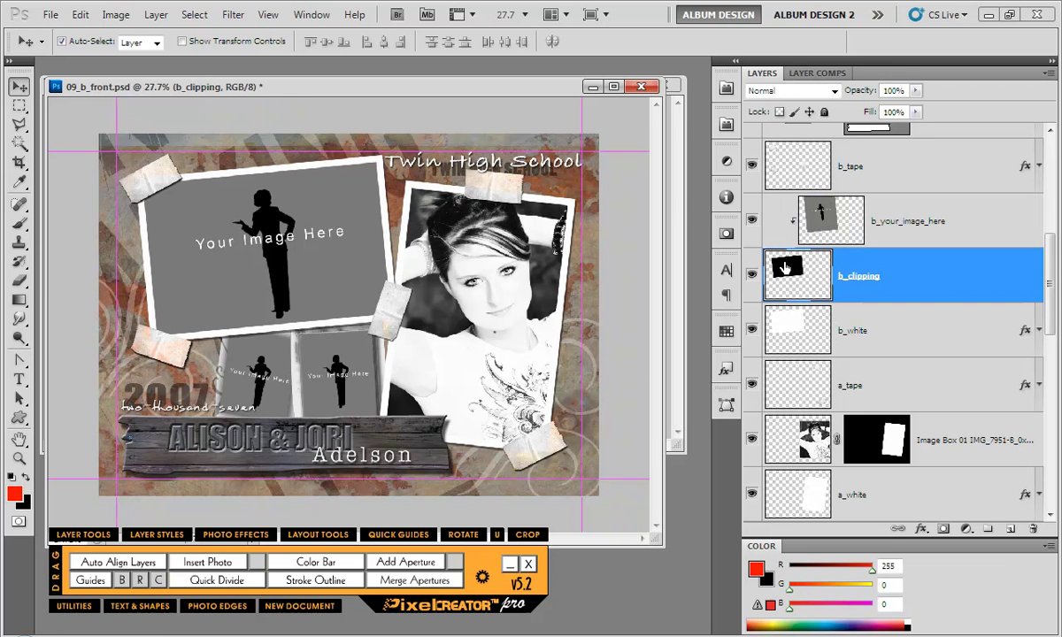
click(751, 223)
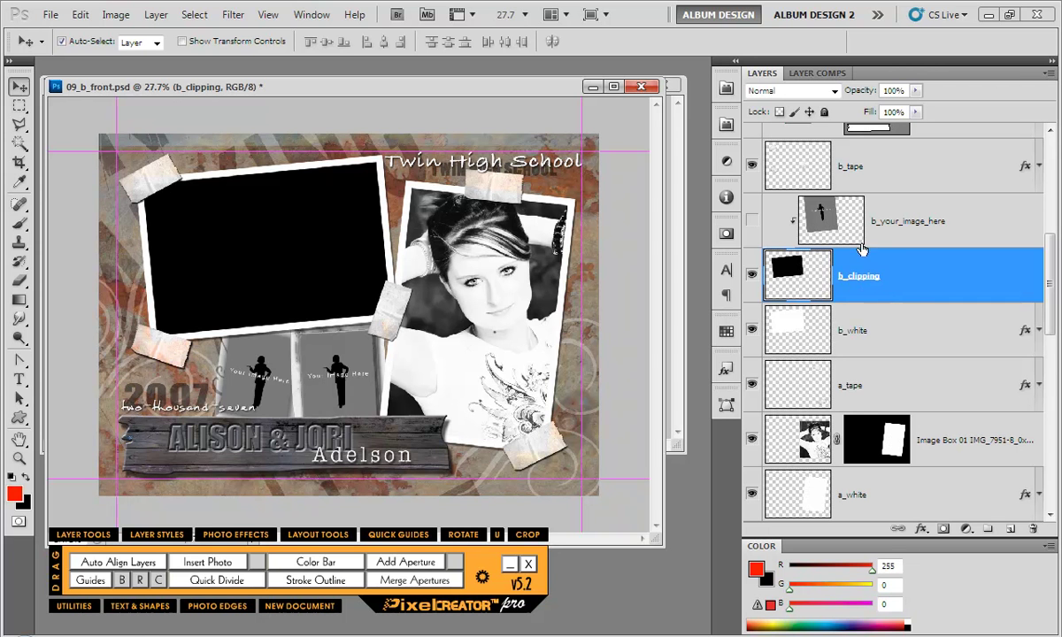
click(751, 221)
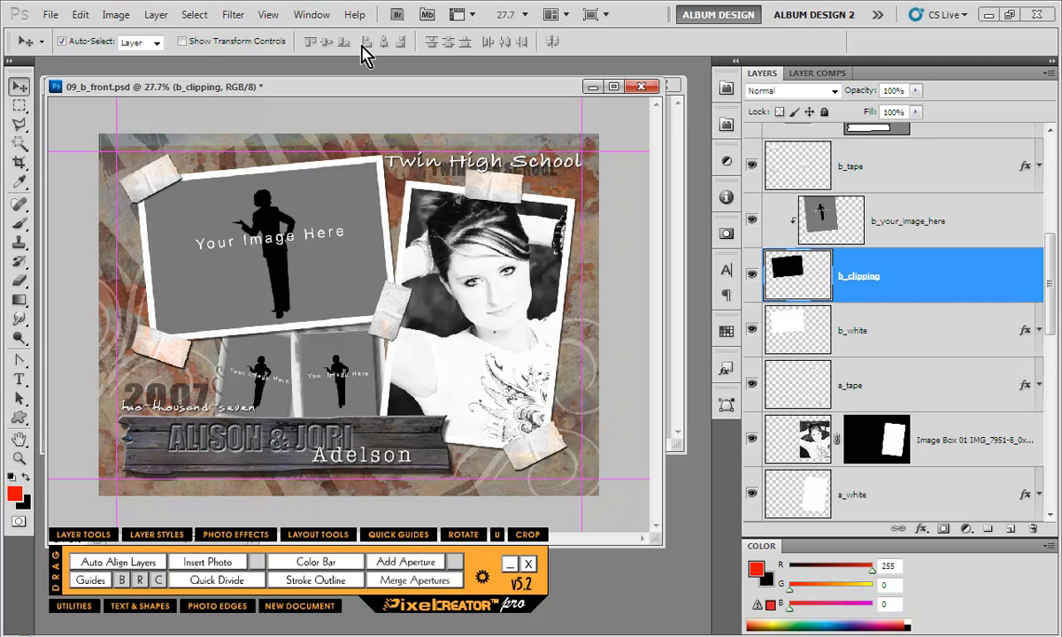
Close 09_b_front.psd unsaved and open DUDS_Sunshine_double.psd from PhotoDuds > DUDS_Sunshine_Templates
click(640, 86)
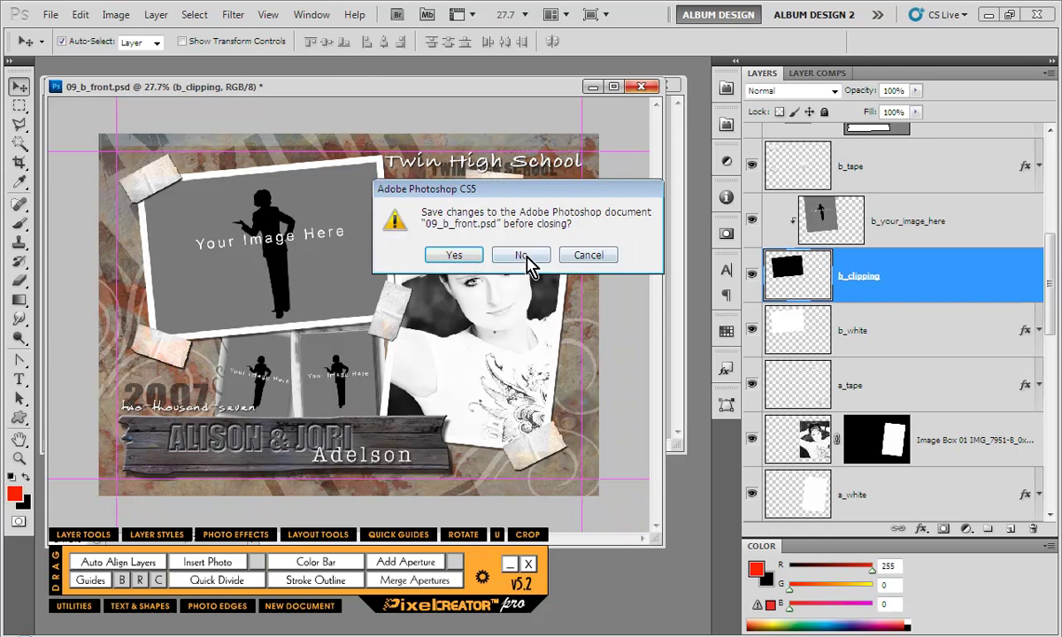
click(521, 255)
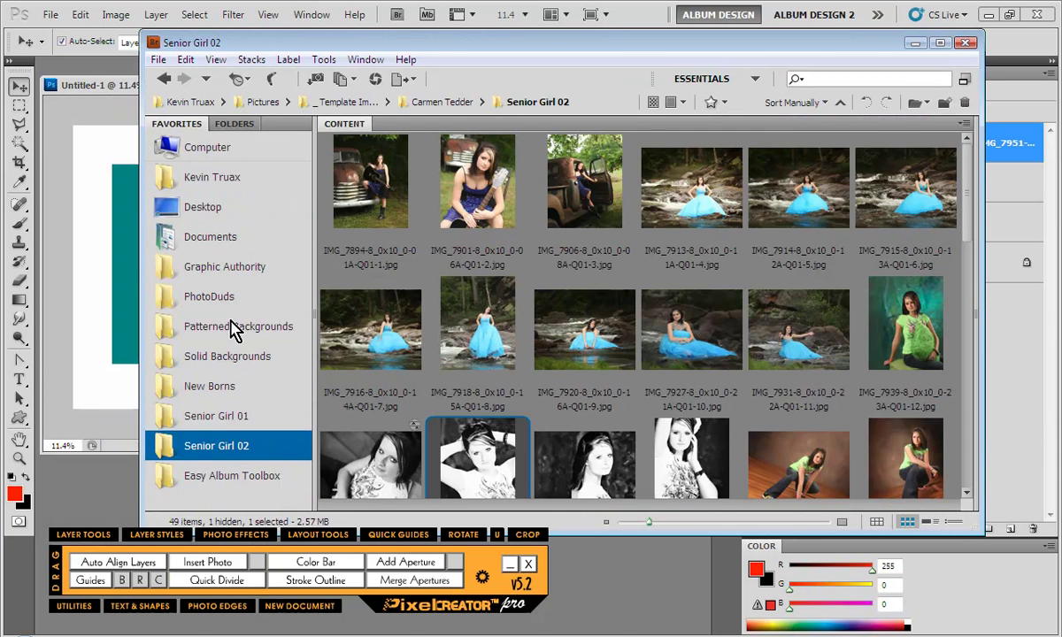
click(212, 296)
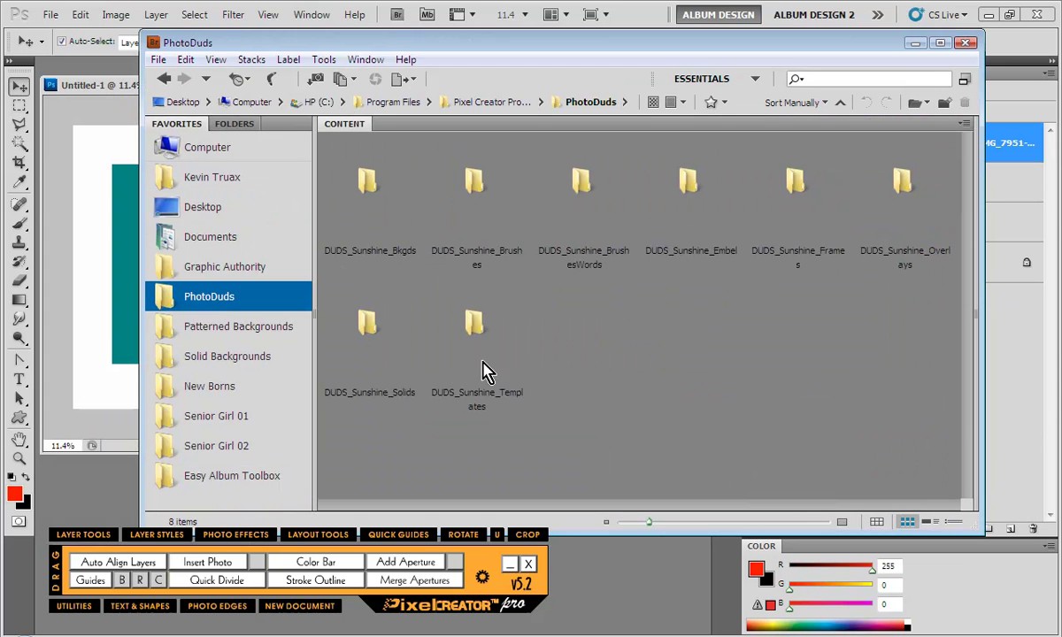
double_click(475, 327)
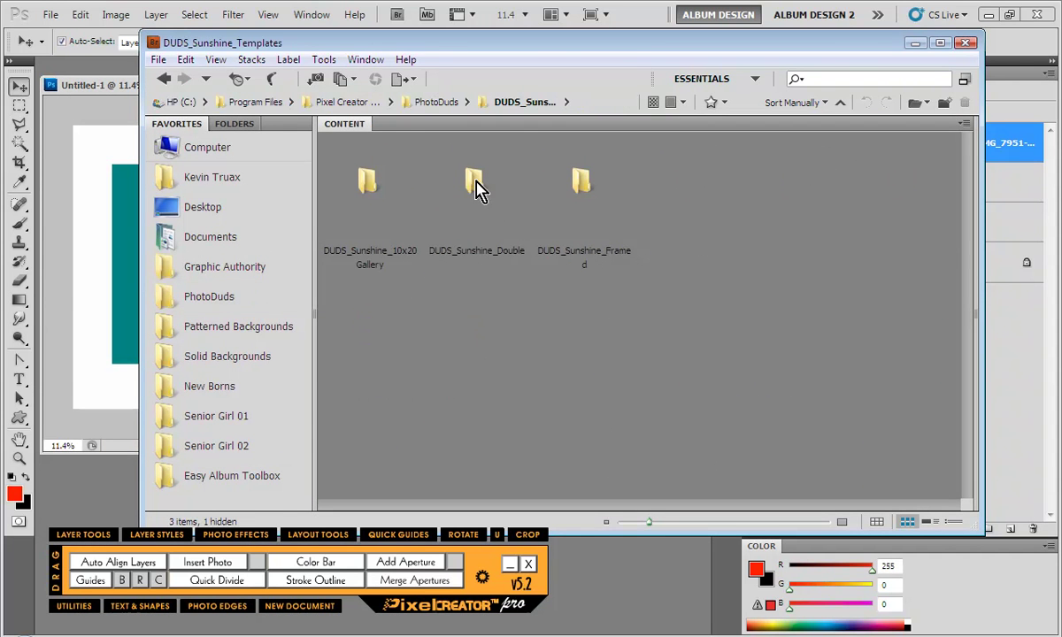
double_click(478, 185)
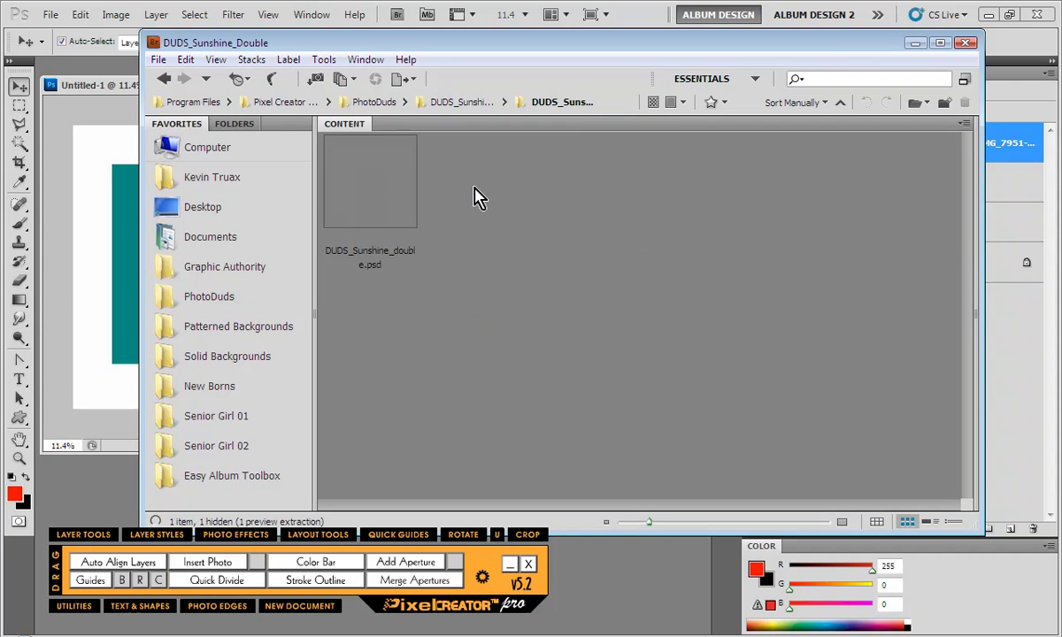
double_click(358, 197)
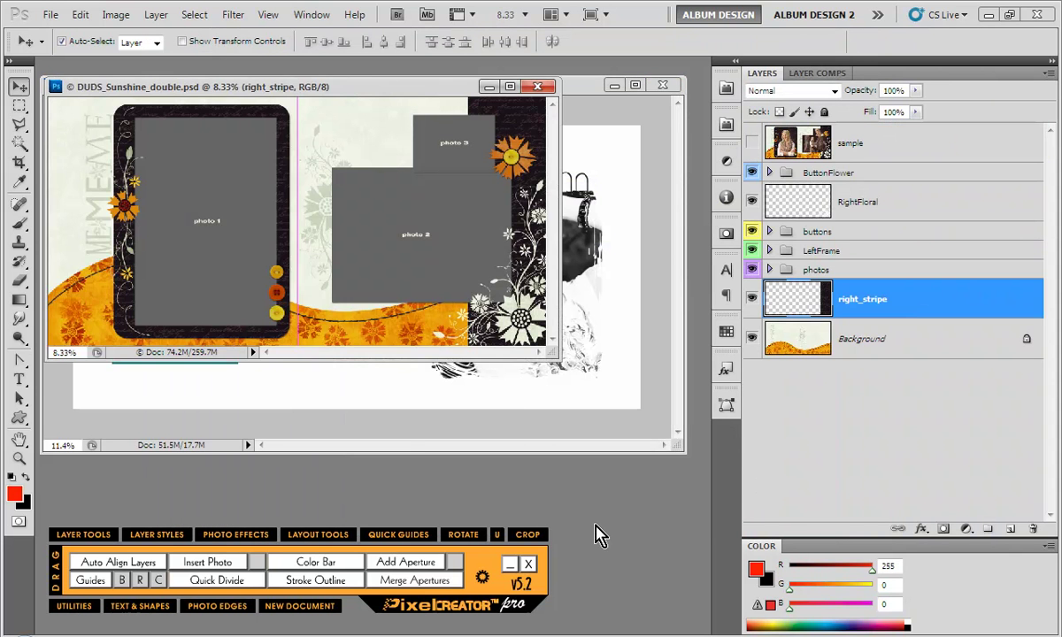
Select the photo 1 placeholder layer in the photos group
click(239, 226)
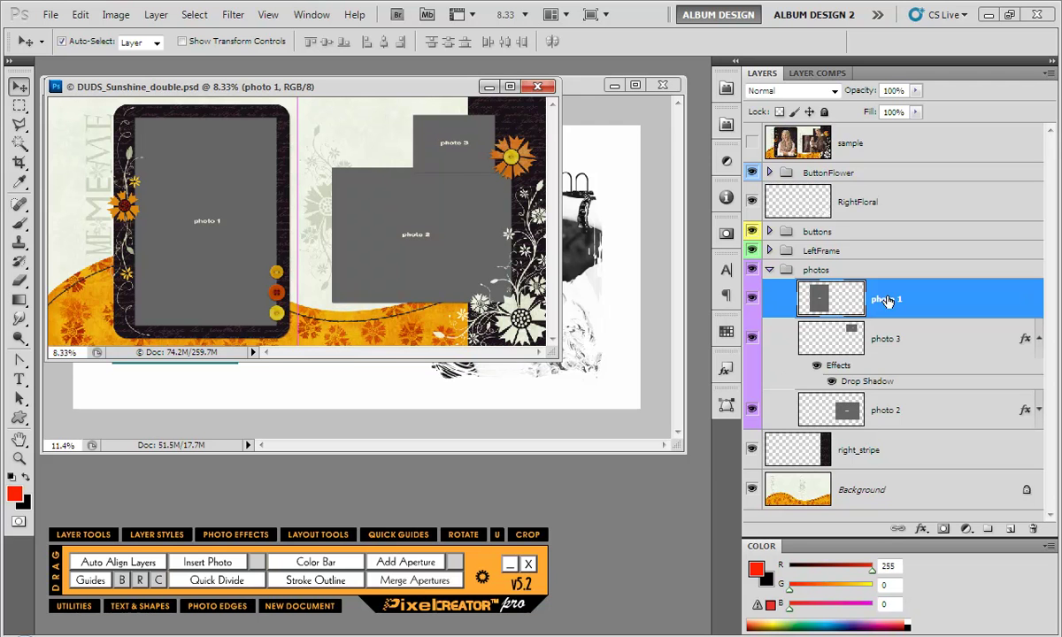
Insert the black-and-white Senior Girl 02 portrait into photo 1, then close the template unsaved
key(ctrl+alt+o)
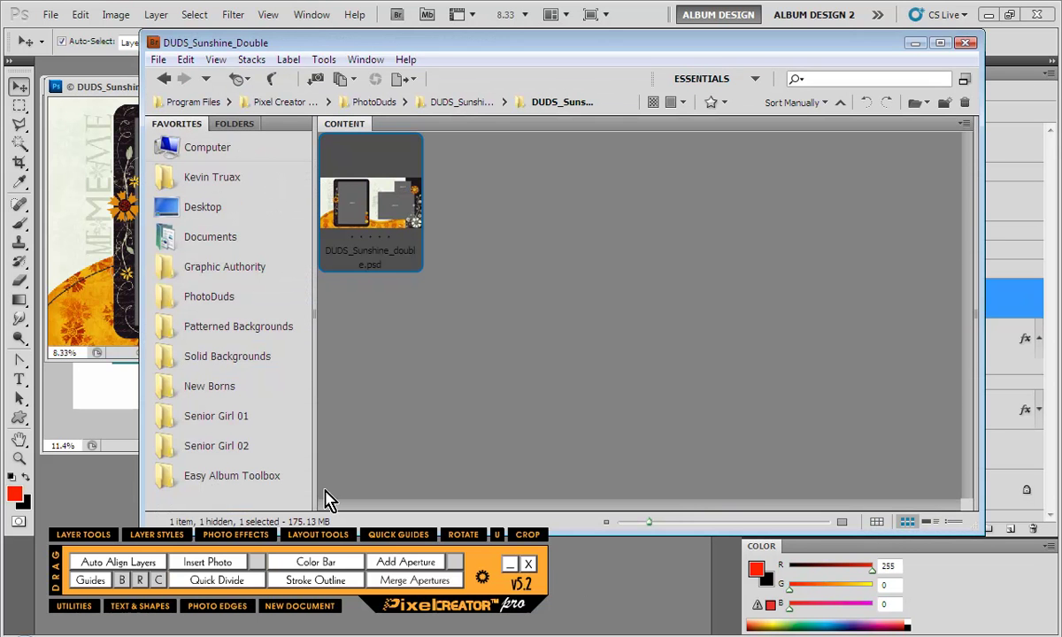
click(202, 445)
click(457, 436)
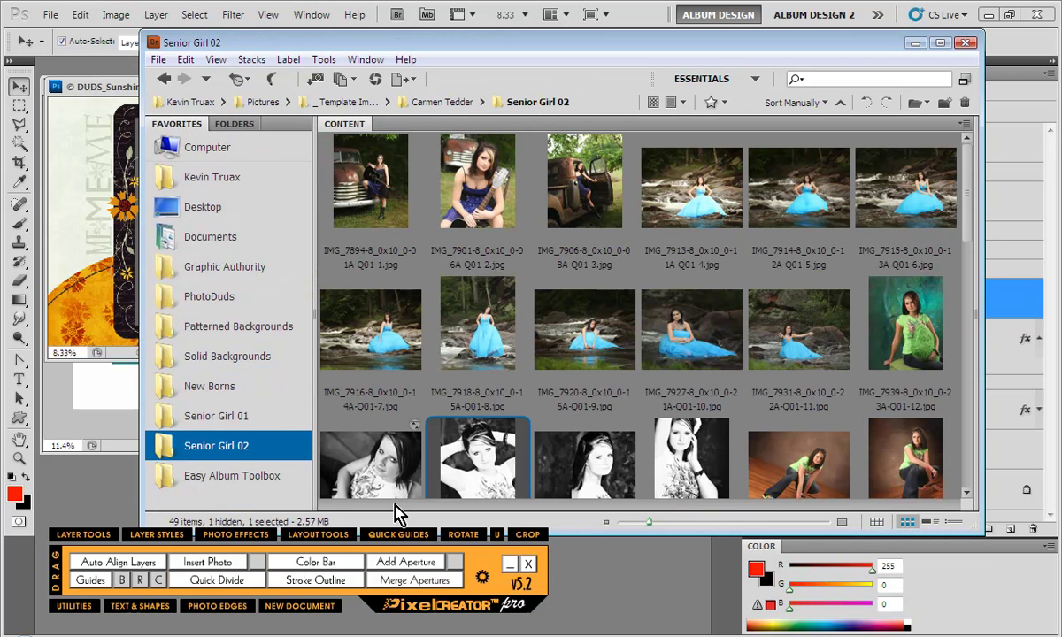
click(228, 571)
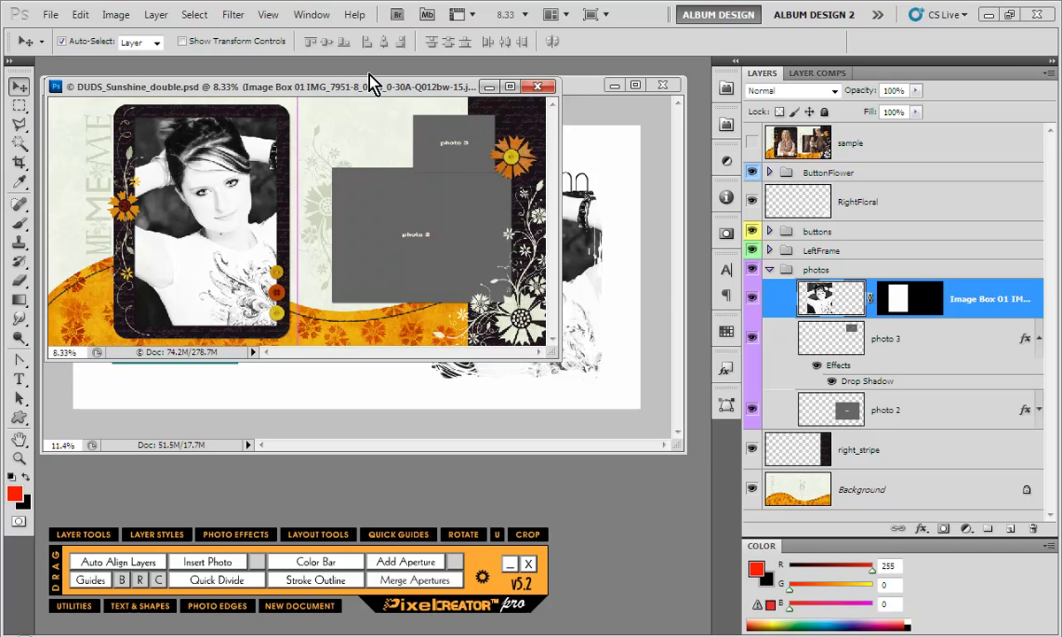
click(537, 86)
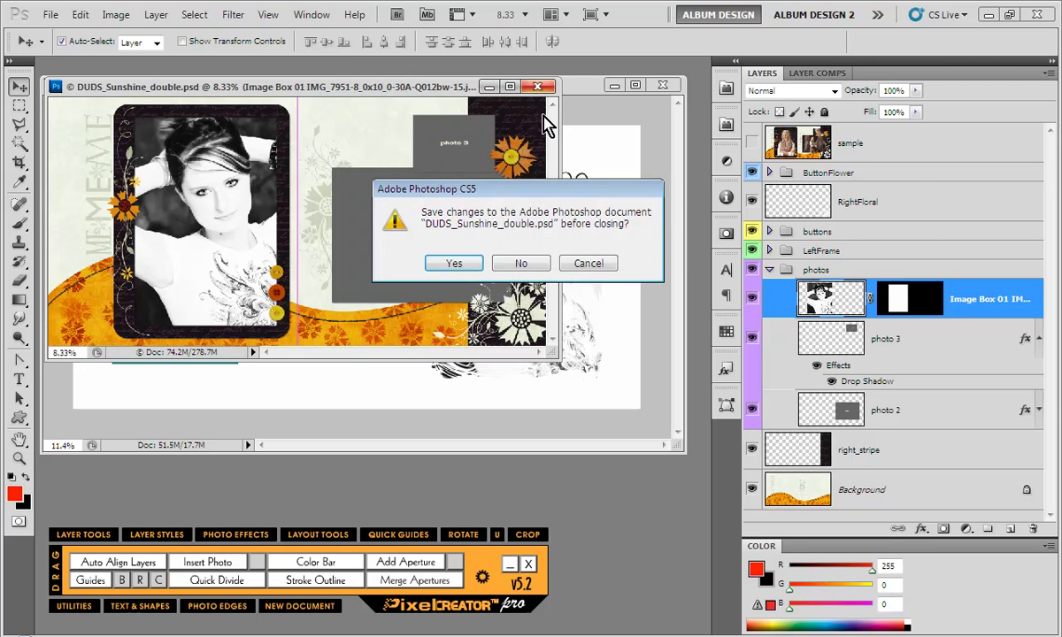
click(485, 249)
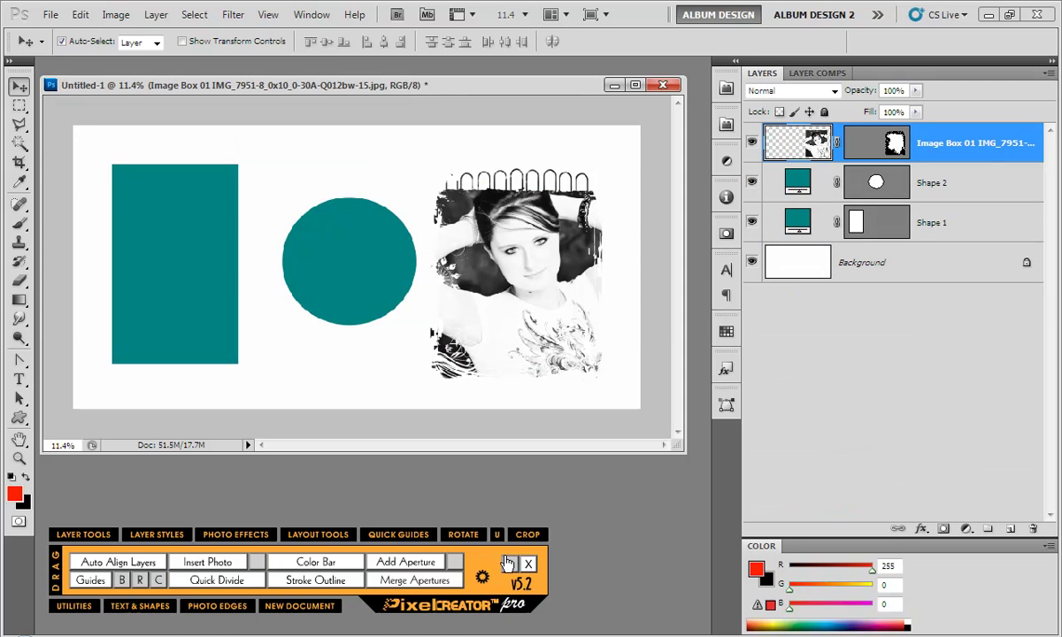
Close the PixelCreator panel and open Easy Album from the panel dock
click(469, 531)
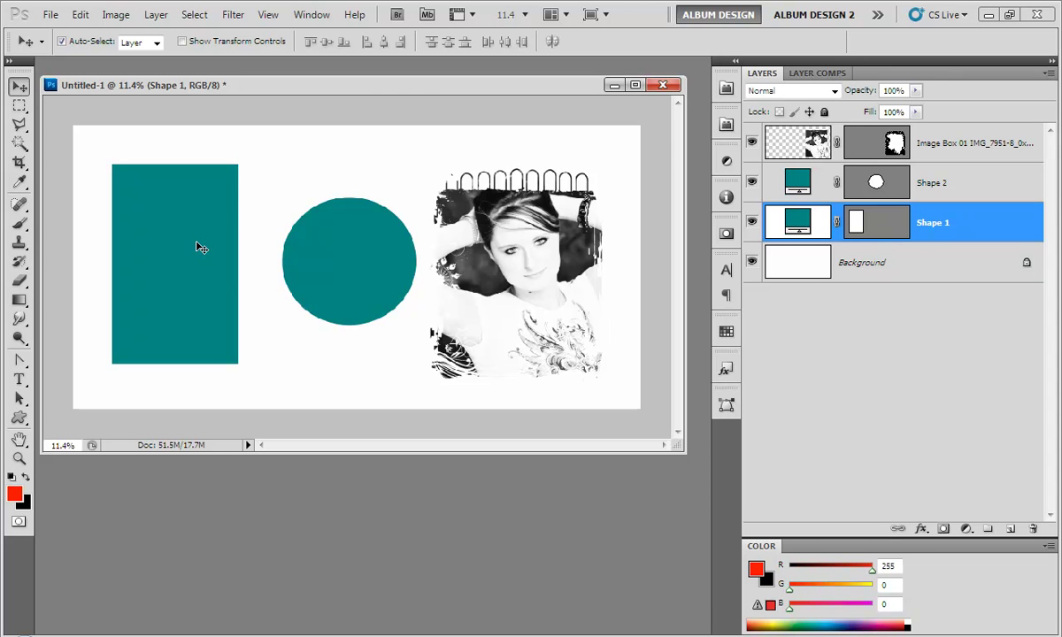
click(724, 91)
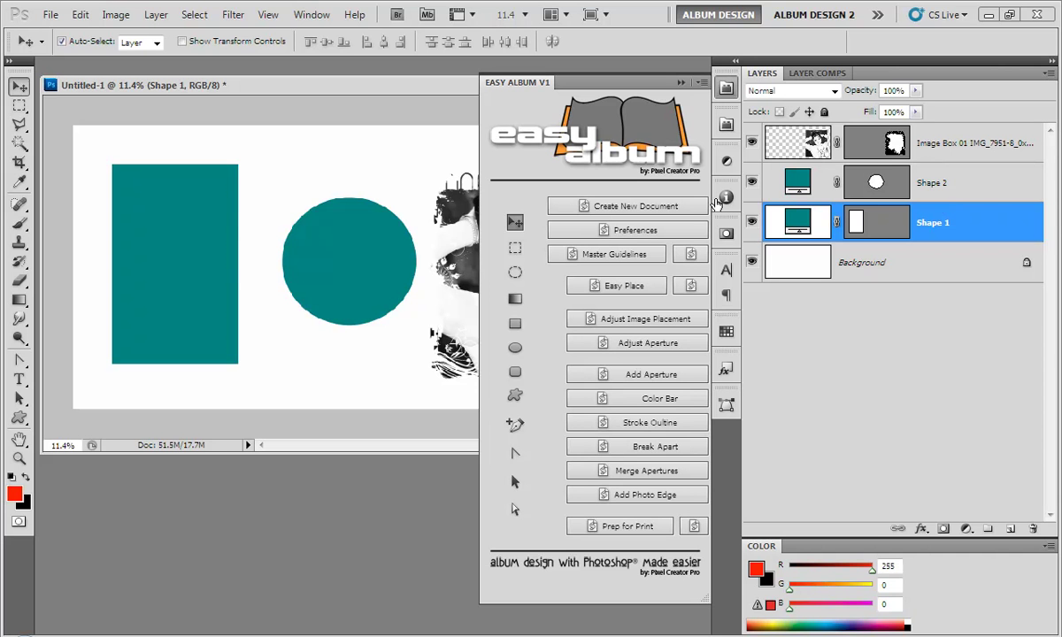
Select the rectangle and circle shape layers together and auto-number them as Image Box 01 and 02
click(419, 505)
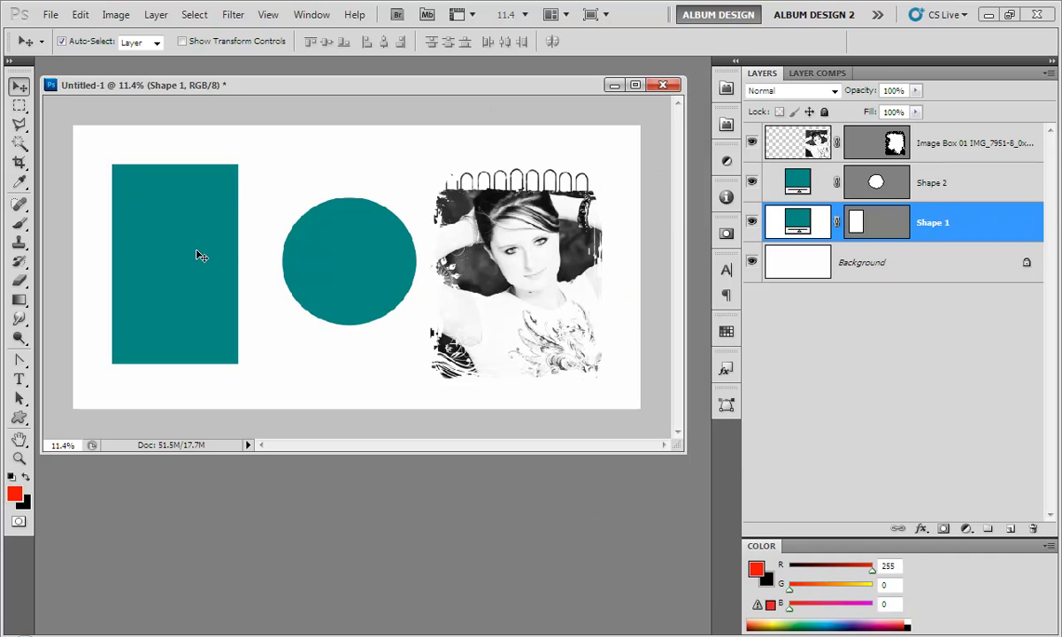
shift+click(336, 260)
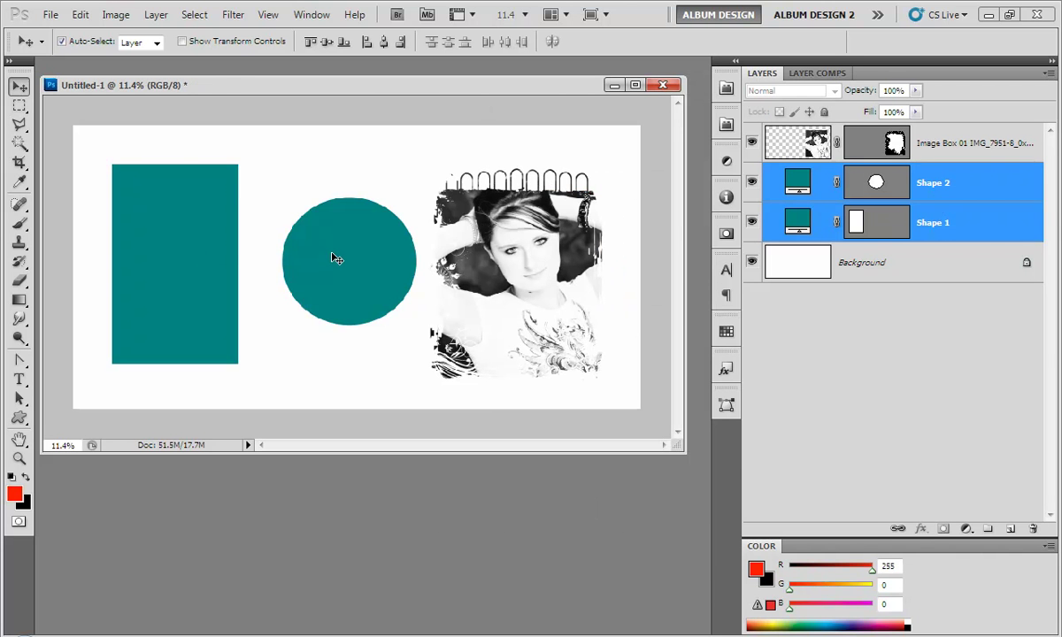
click(726, 87)
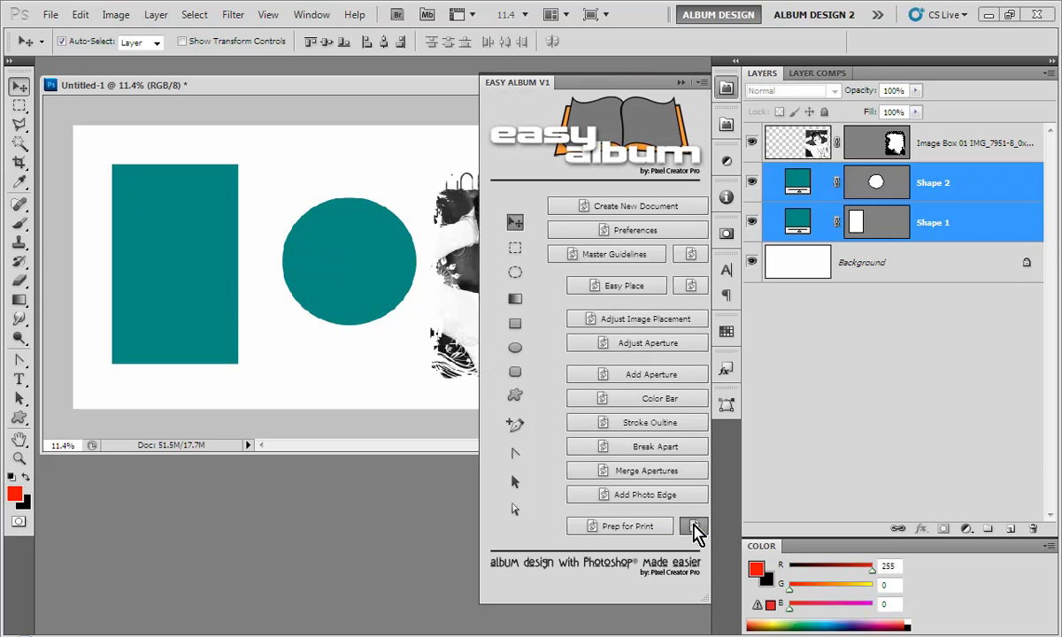
click(694, 529)
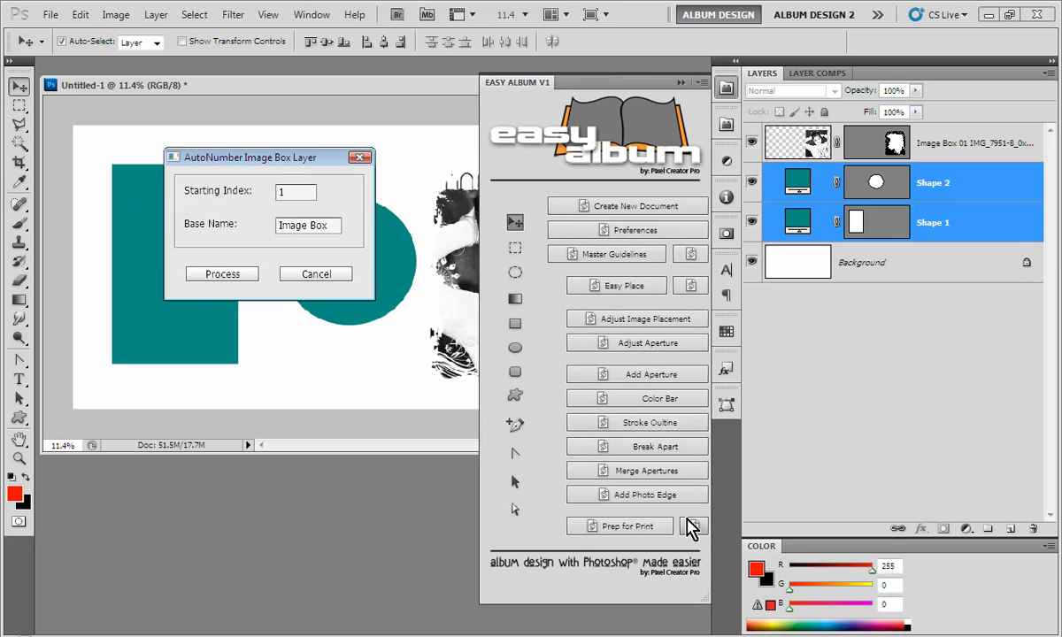
click(225, 273)
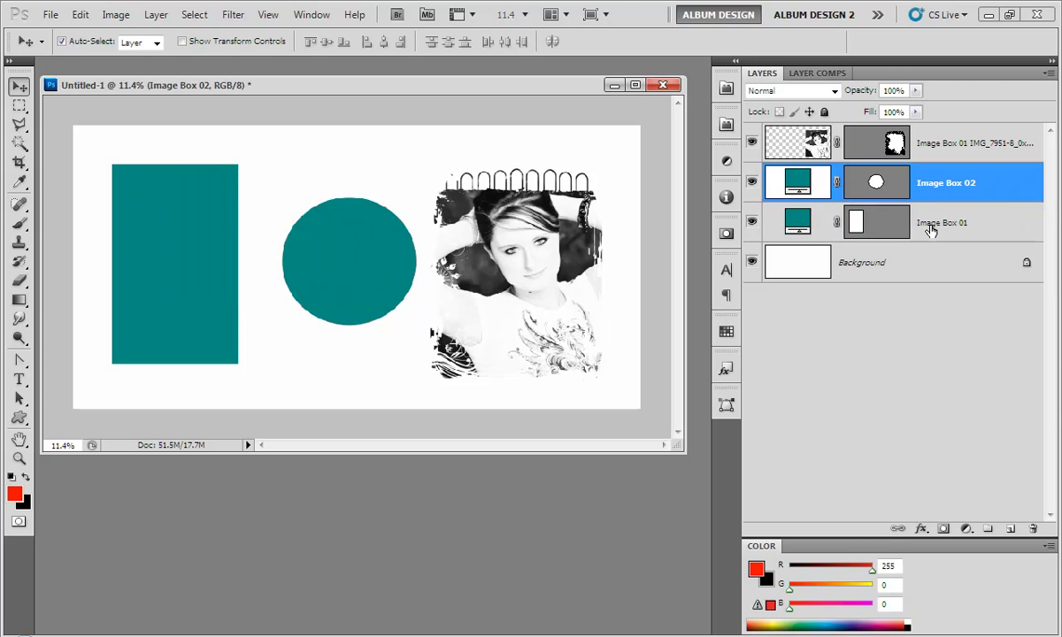
Use Easy Place to skip the filled box, place IMG_7920 and IMG_7927, and centre the face
click(726, 88)
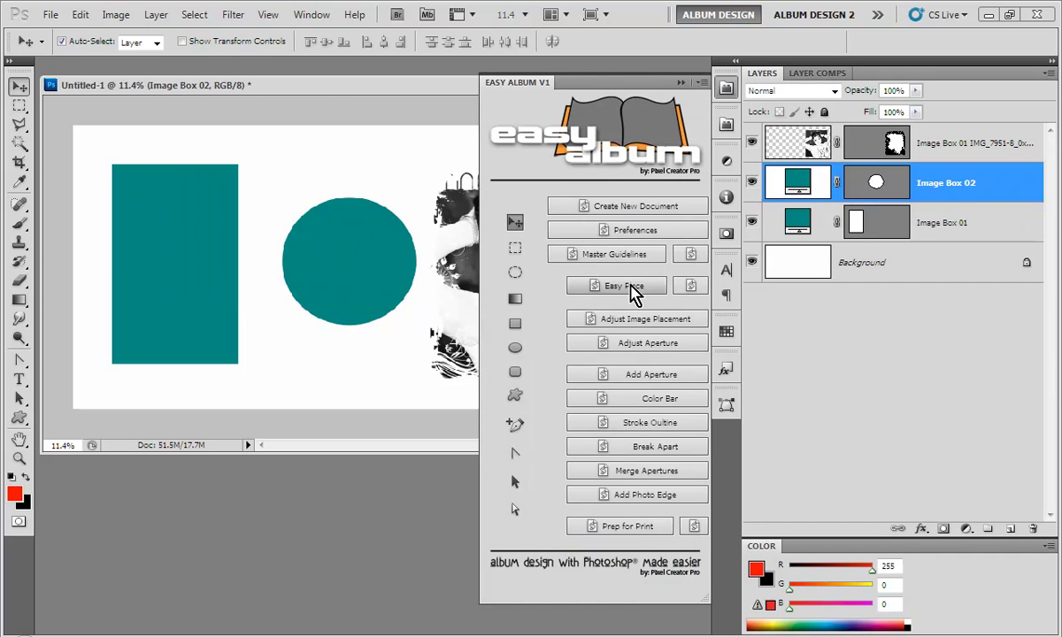
click(630, 285)
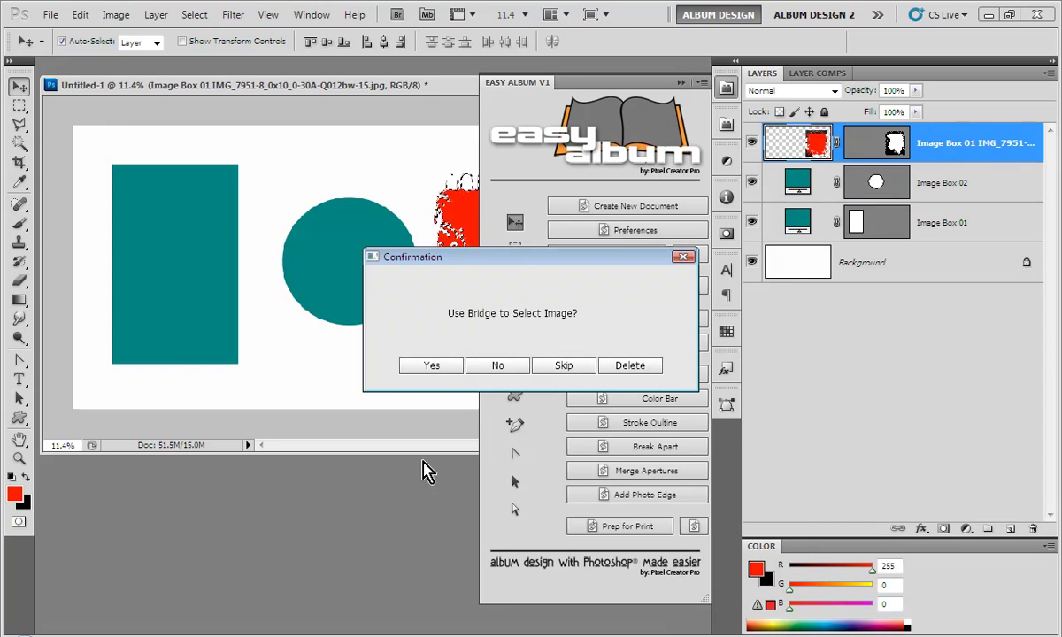
click(563, 365)
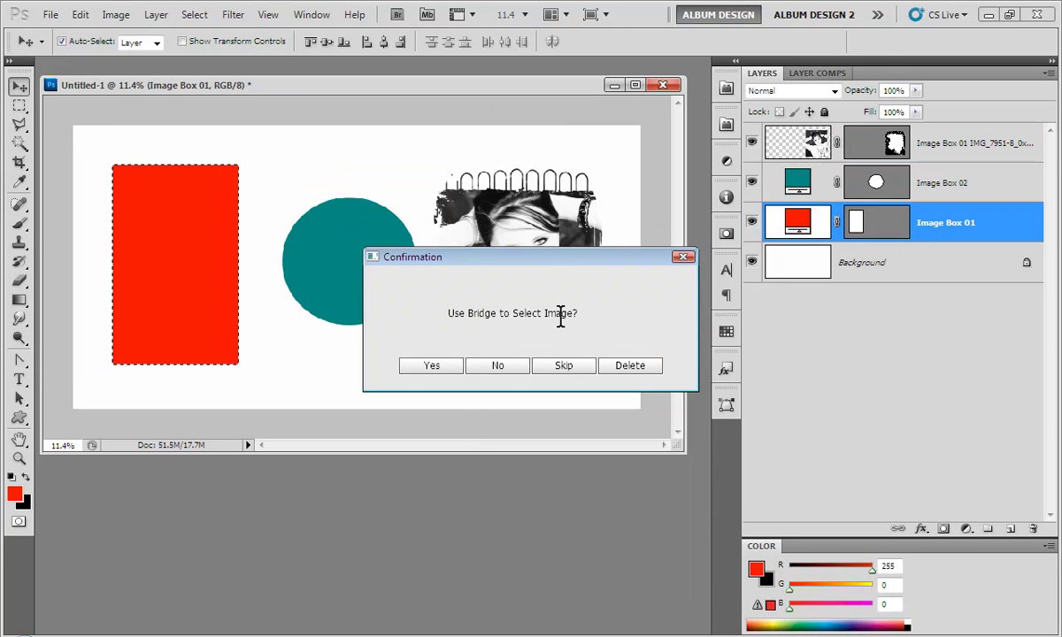
key(Return)
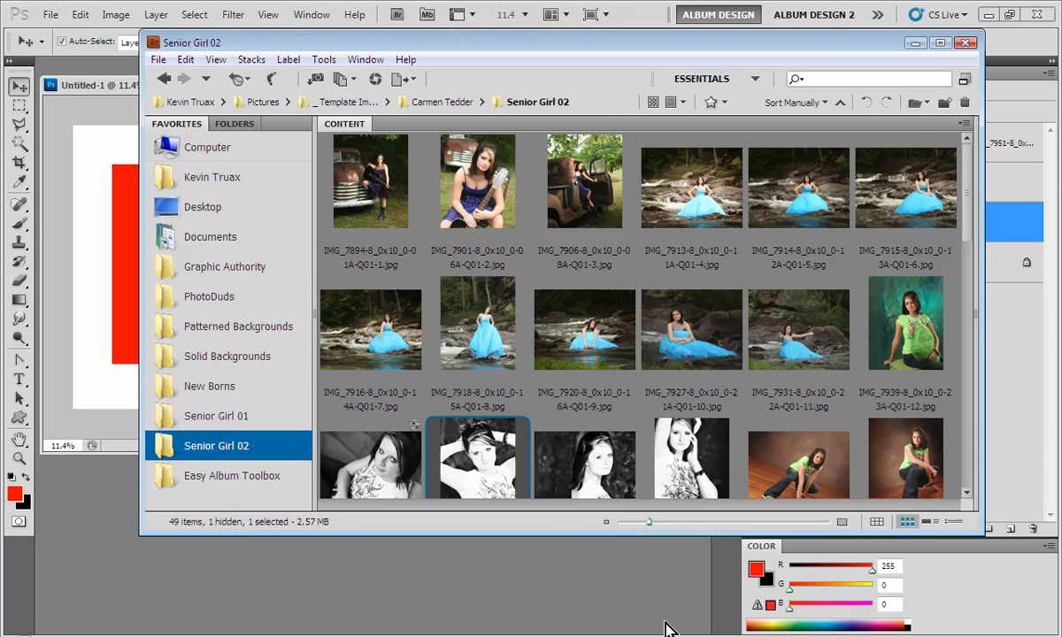
click(620, 461)
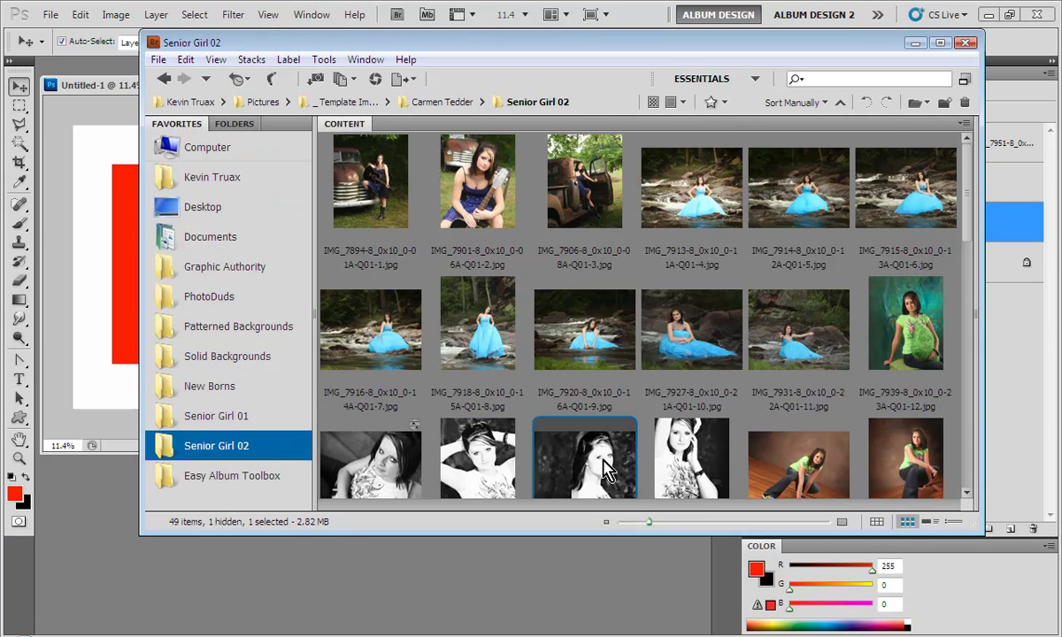
ctrl+click(676, 461)
click(630, 559)
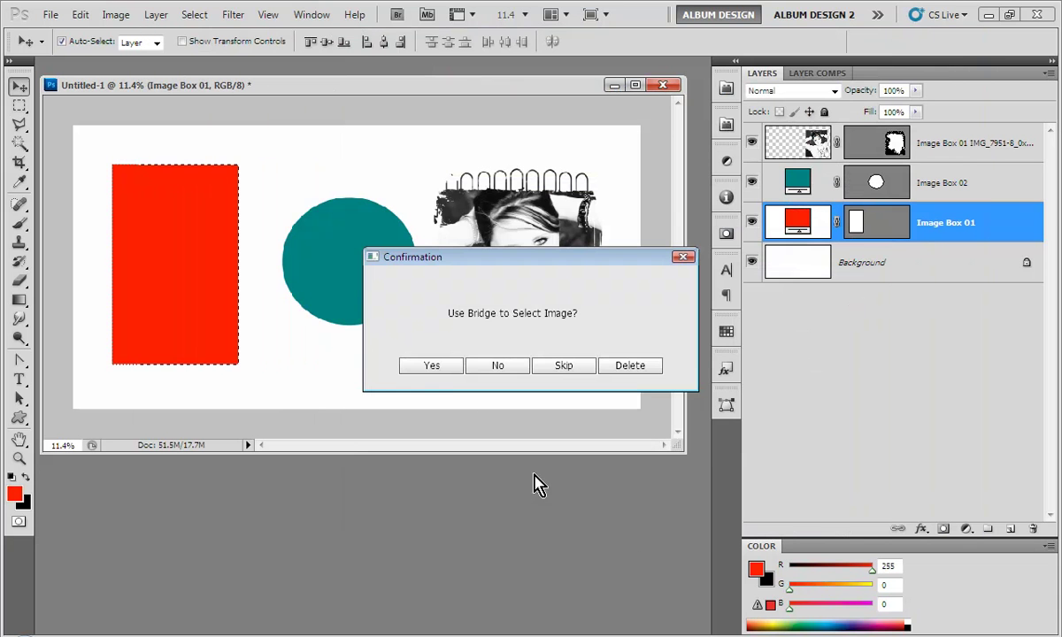
click(431, 365)
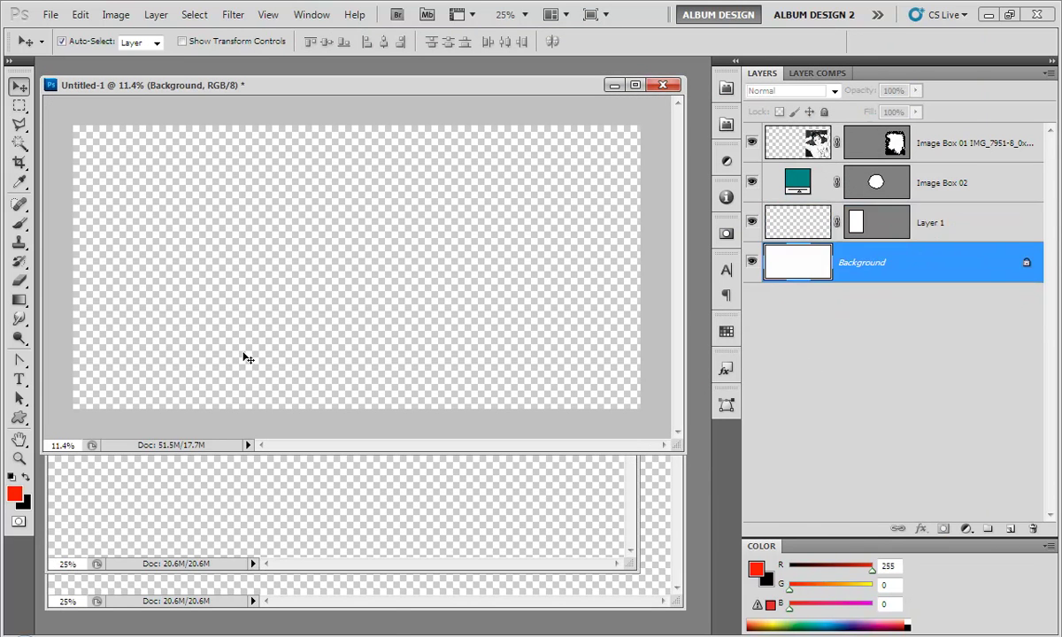
drag(198, 312, 171, 335)
key(Return)
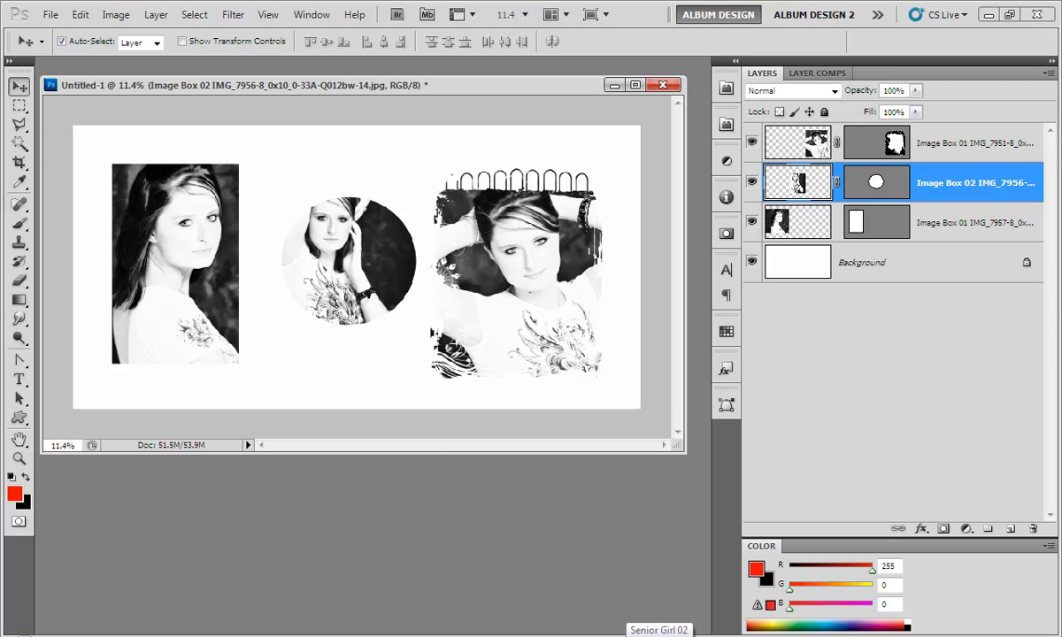
Open Graphic Authority > Senior Style > 5x7 > 09_b_front.psd from Bridge and update its text layers
click(659, 632)
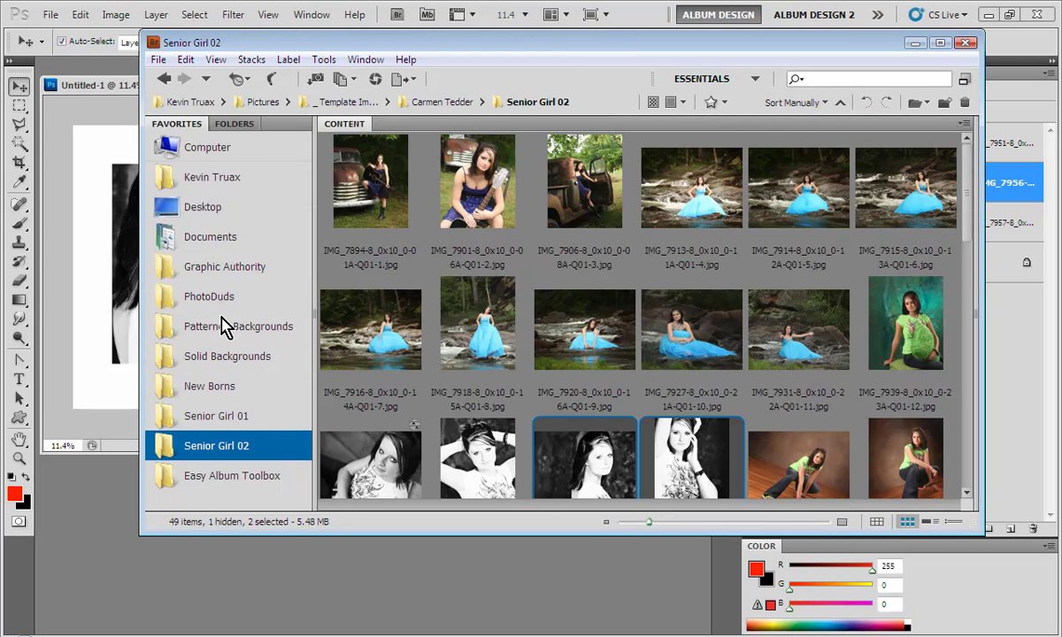
click(222, 266)
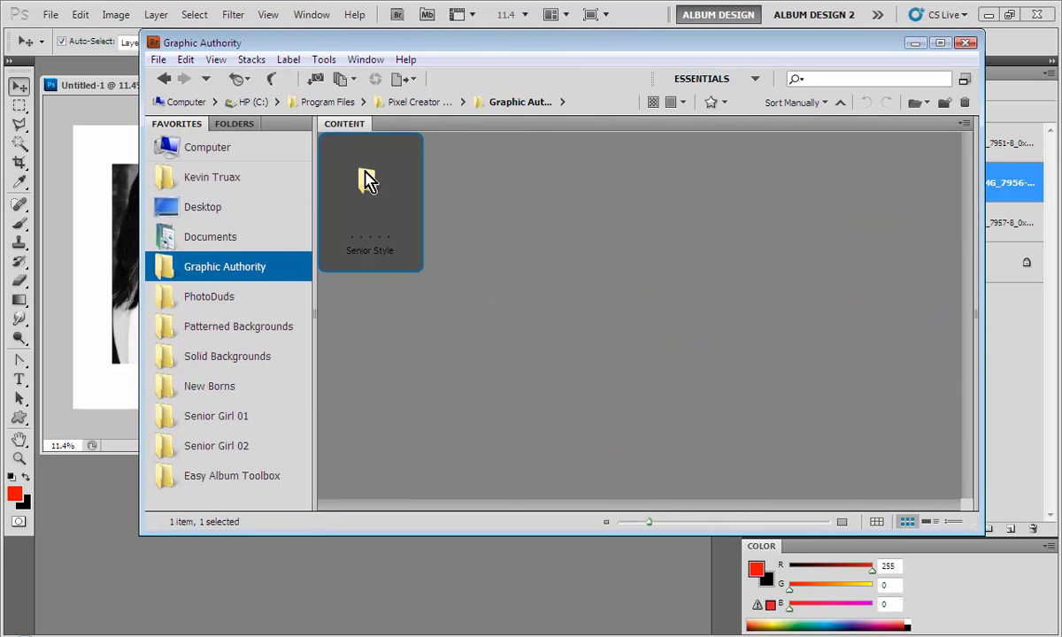
double_click(367, 178)
double_click(460, 188)
click(693, 212)
double_click(693, 212)
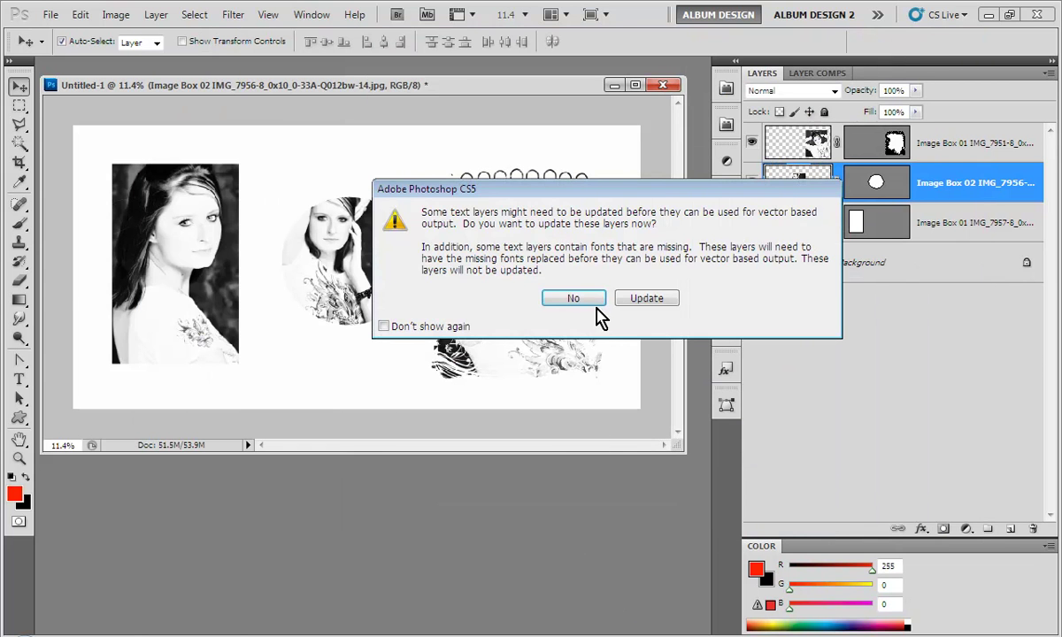
click(623, 299)
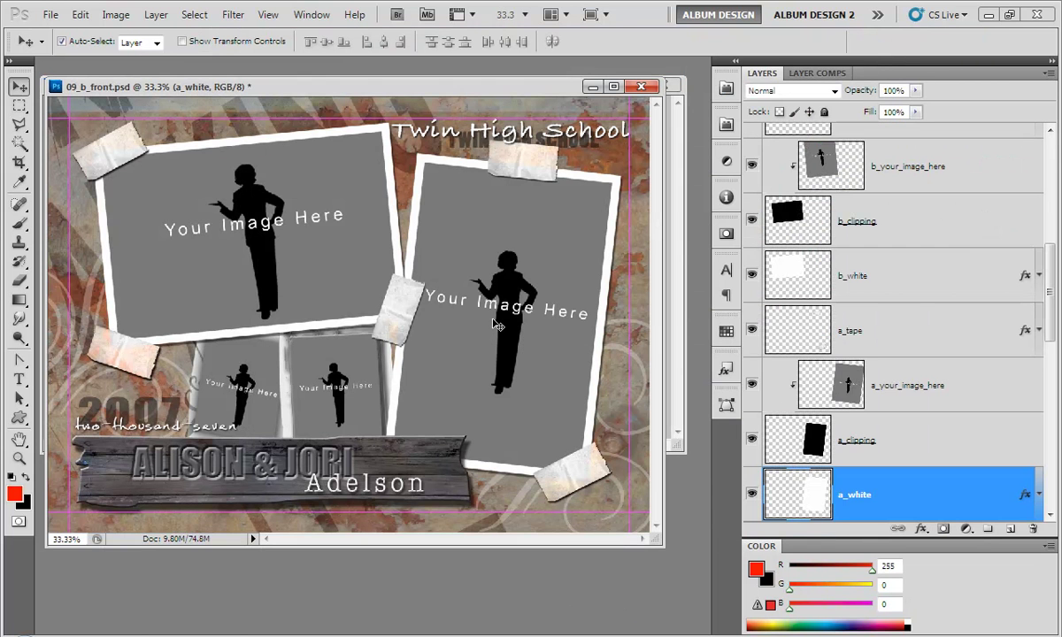
Merge the a, b, d and c your_image_here layers down into their clipping layers
click(497, 326)
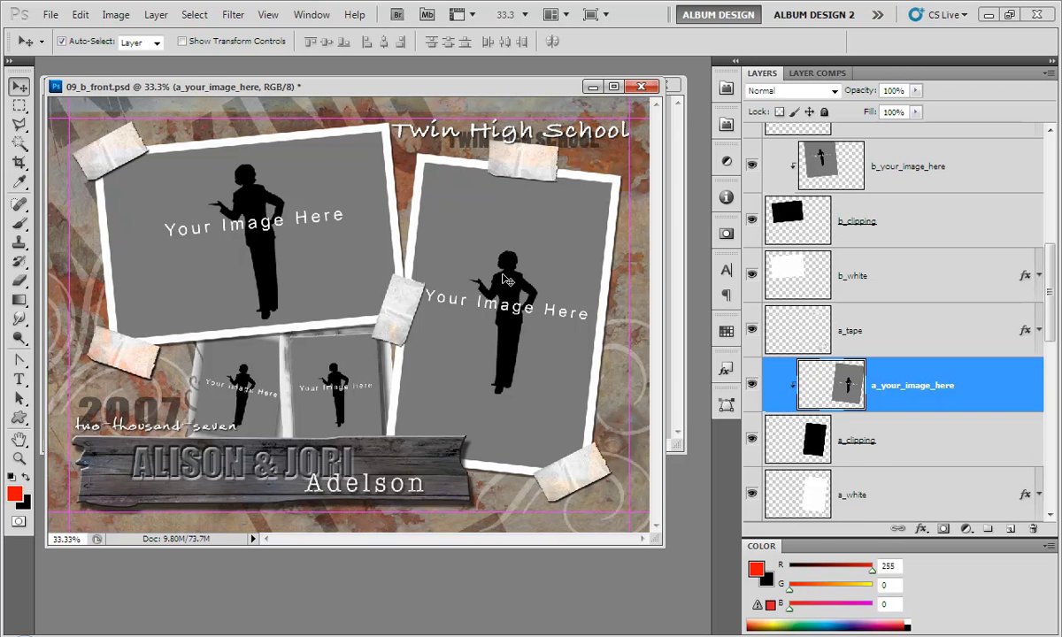
key(ctrl+e)
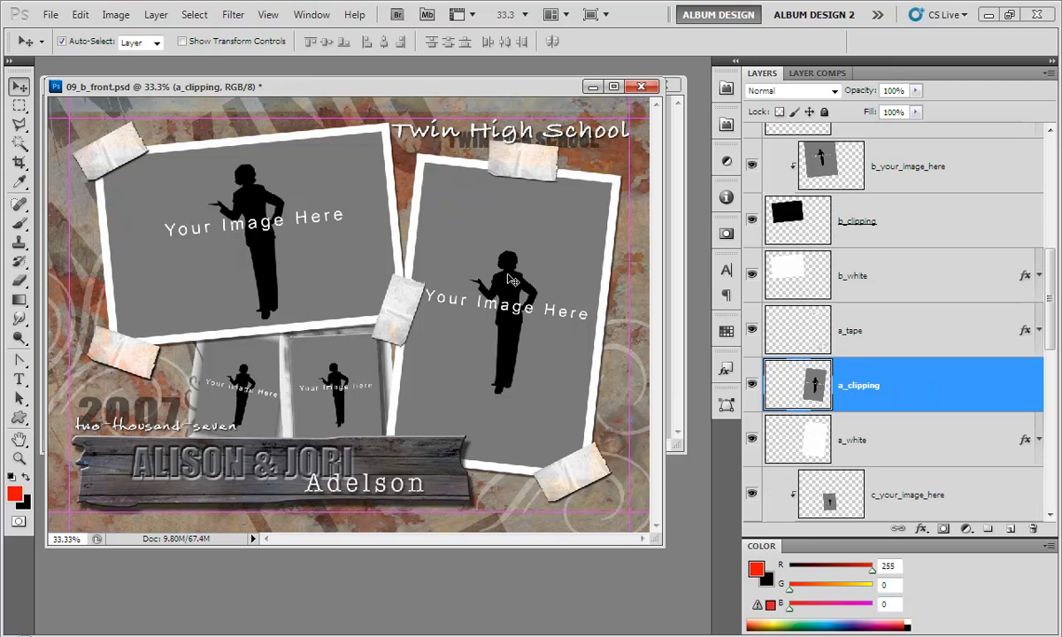
click(234, 216)
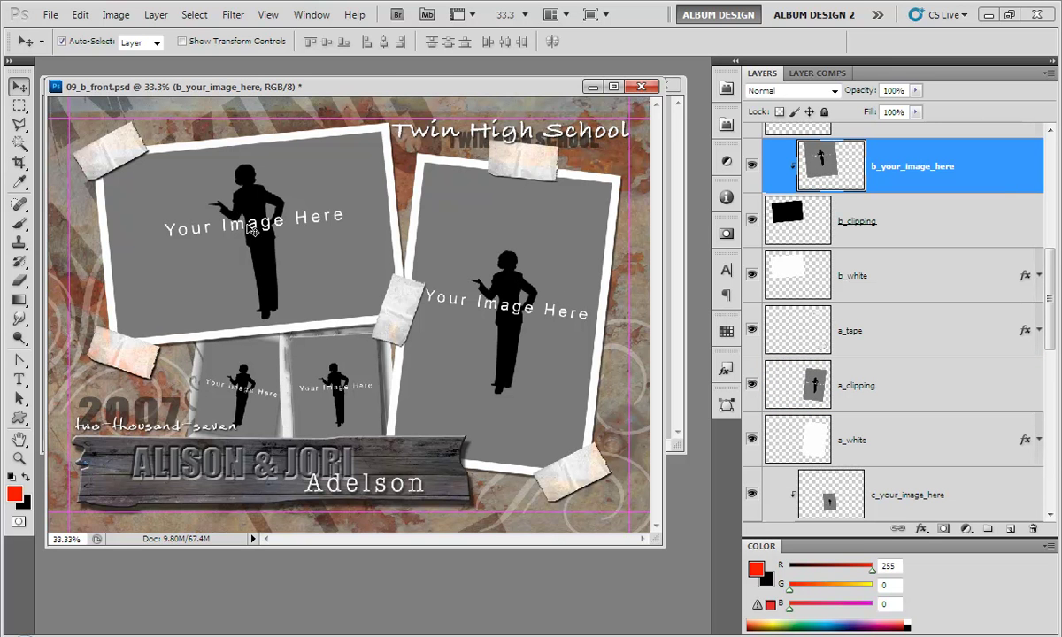
key(ctrl+e)
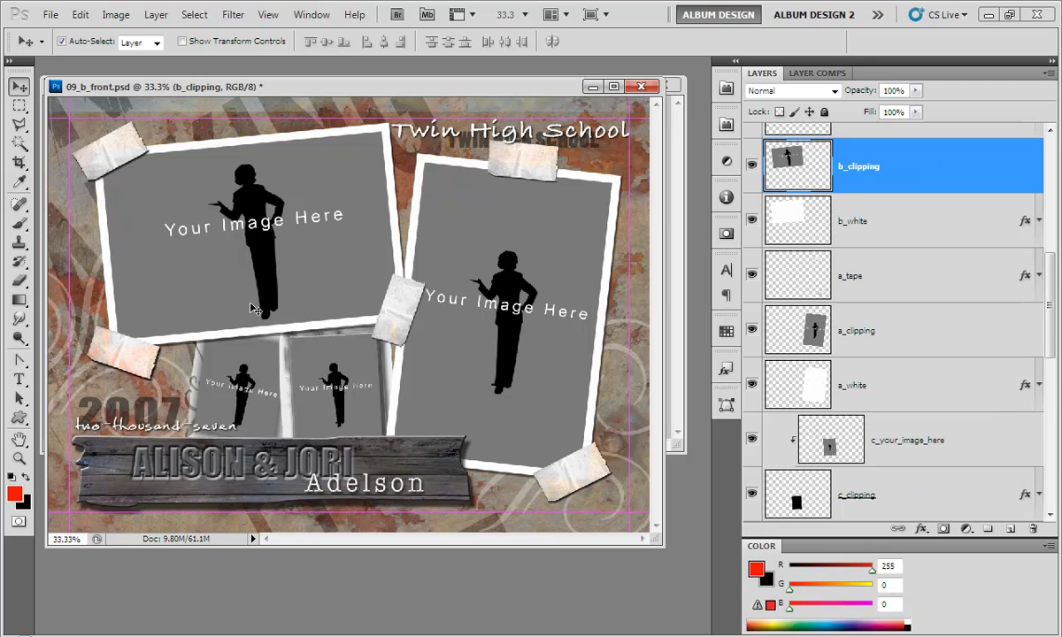
click(249, 393)
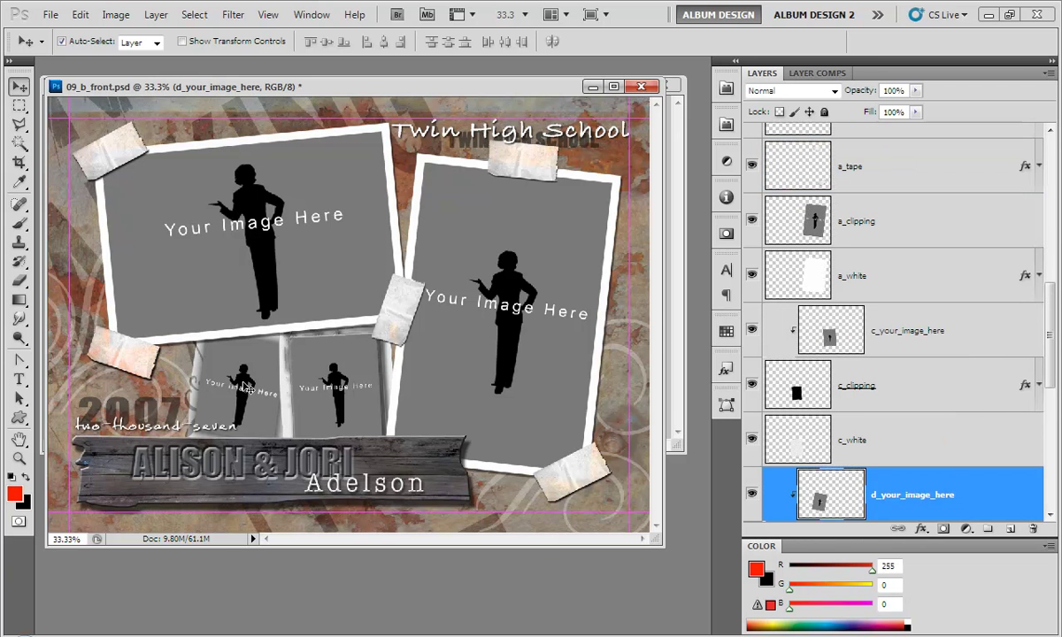
key(ctrl+e)
click(327, 381)
key(ctrl+e)
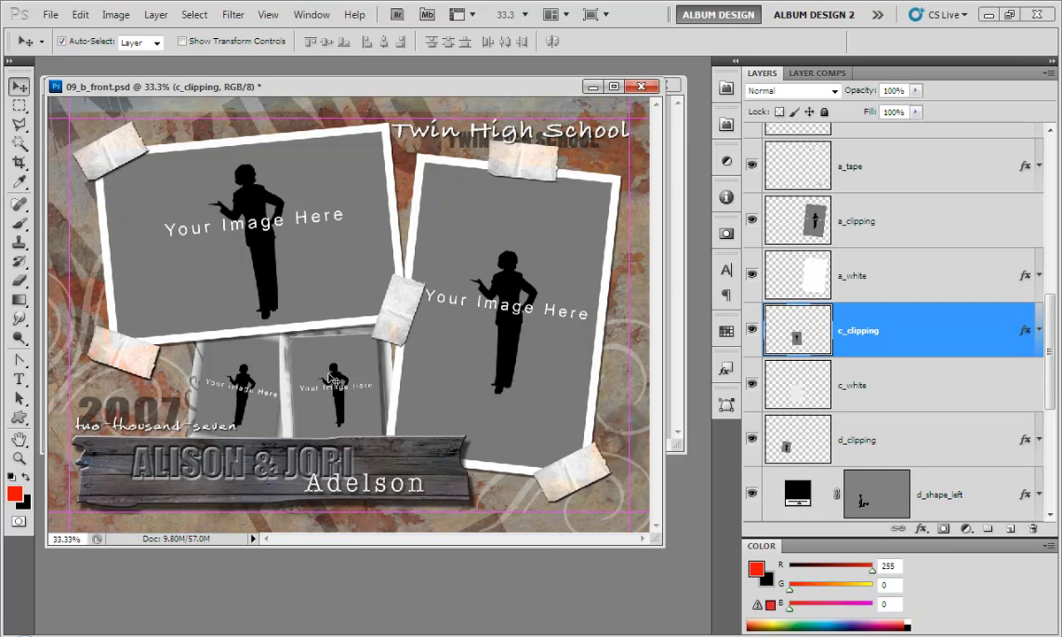
Select the a, b, c and d clipping layers and auto-number them as Image Box 01–04
click(300, 208)
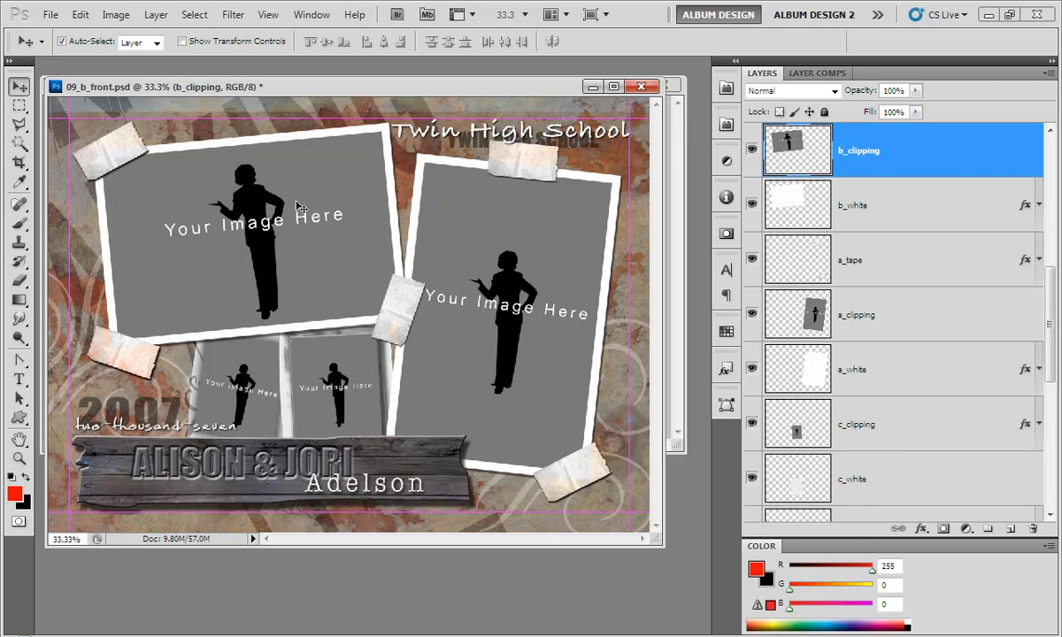
shift+click(482, 310)
shift+click(313, 373)
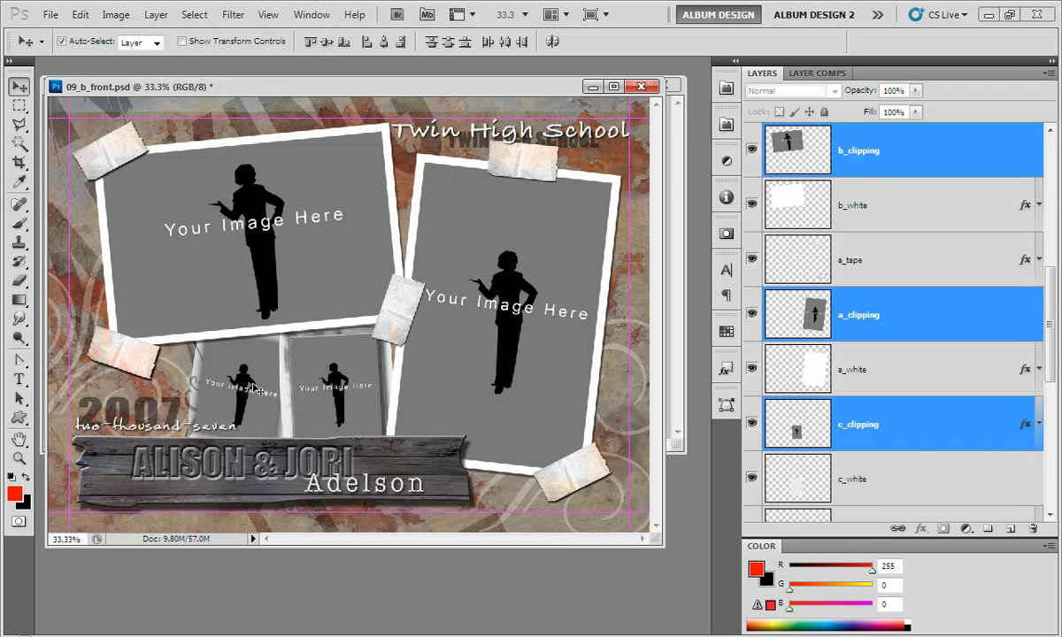
shift+click(247, 387)
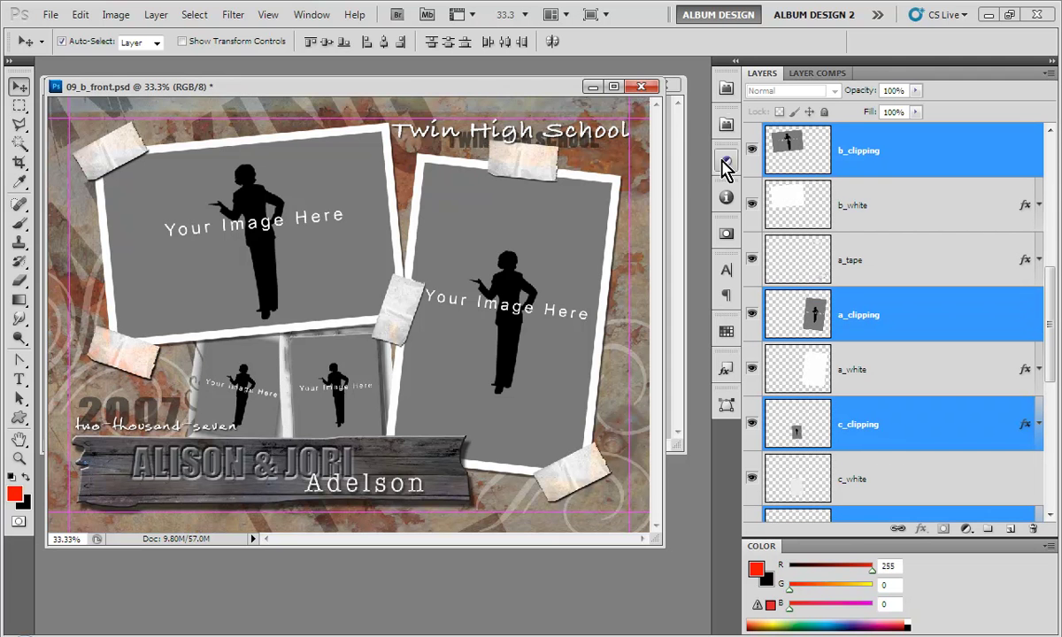
click(726, 86)
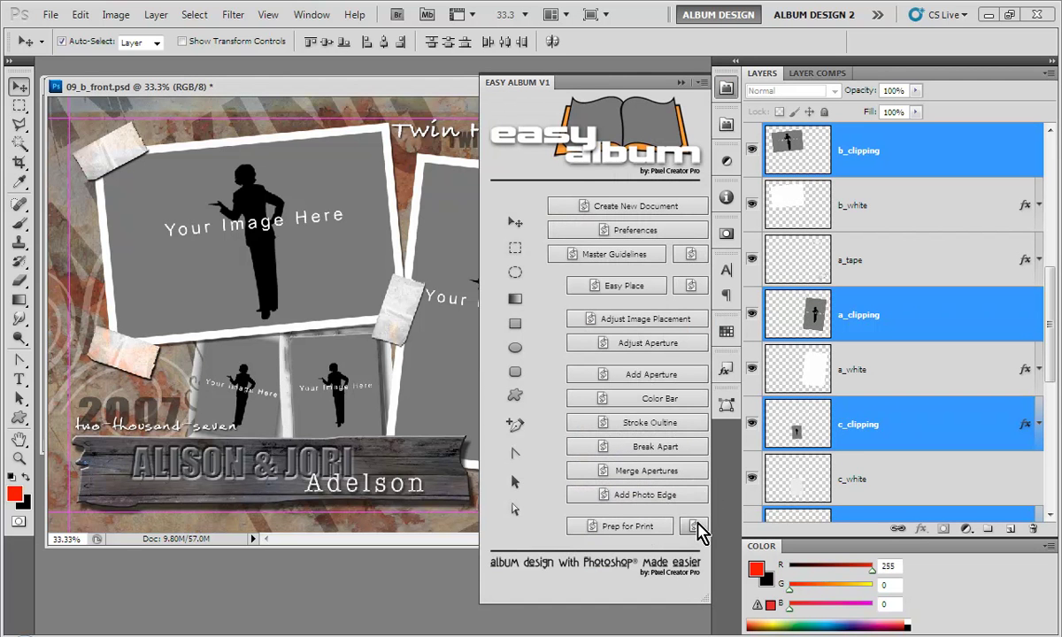
click(693, 526)
click(216, 276)
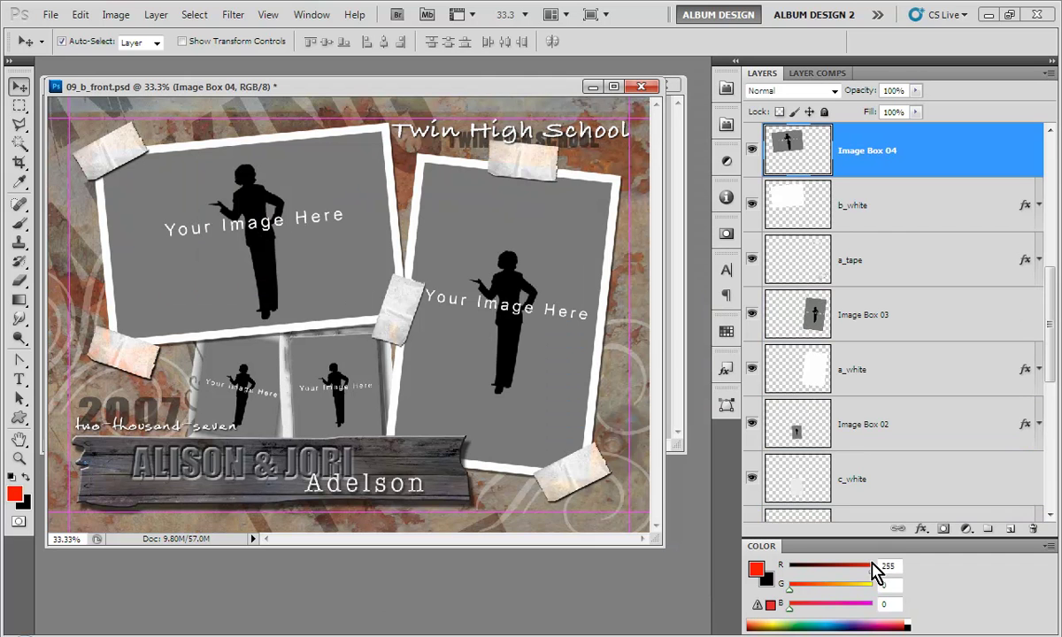
Select the Image Box 02, 03 and 04 layers and bring back the Easy Album panel
click(812, 422)
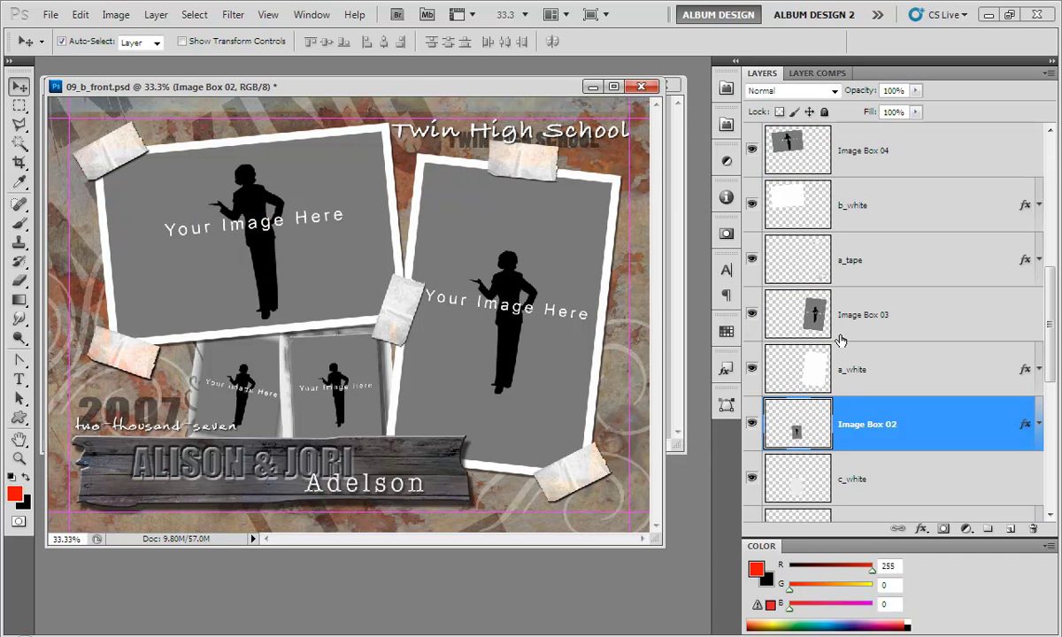
click(788, 310)
click(788, 150)
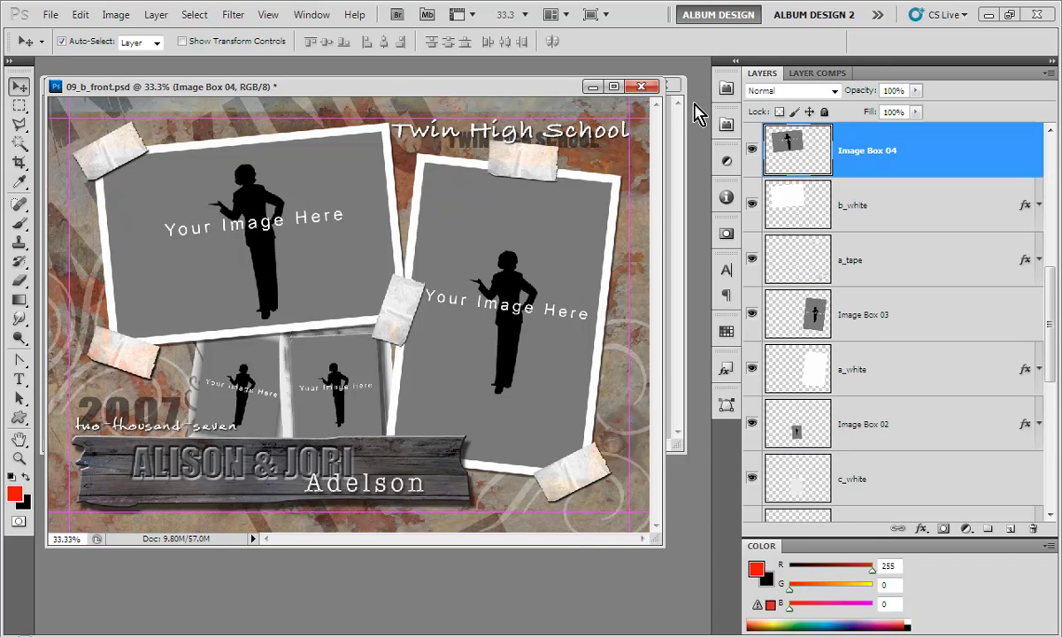
click(725, 87)
Run Easy Place, skipping boxes 01, 02 and 04, and put a Senior Girl 02 portrait into Image Box 03
click(624, 284)
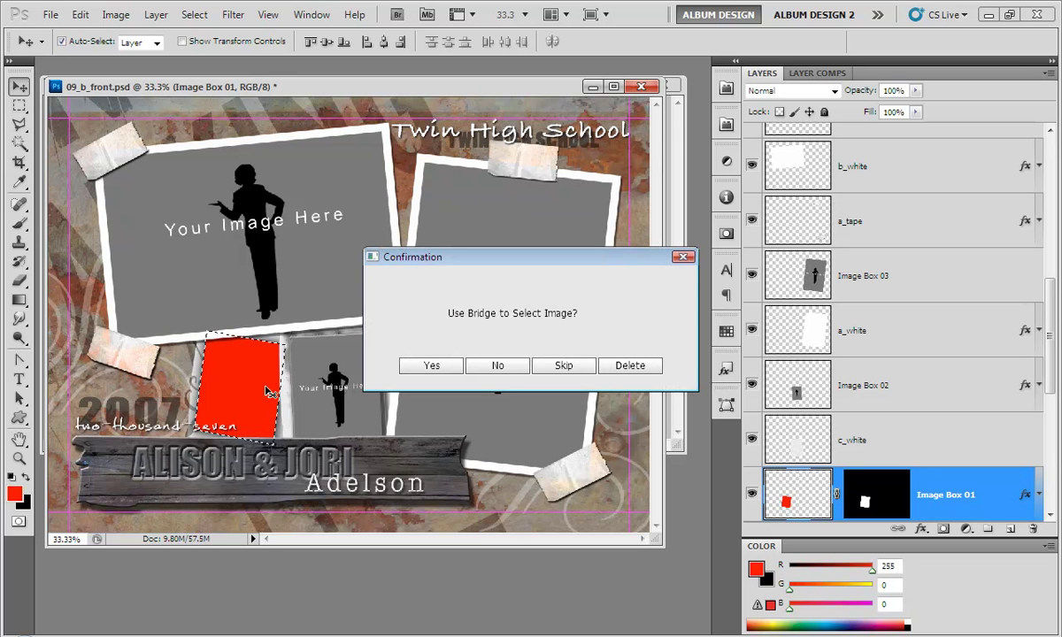
click(566, 366)
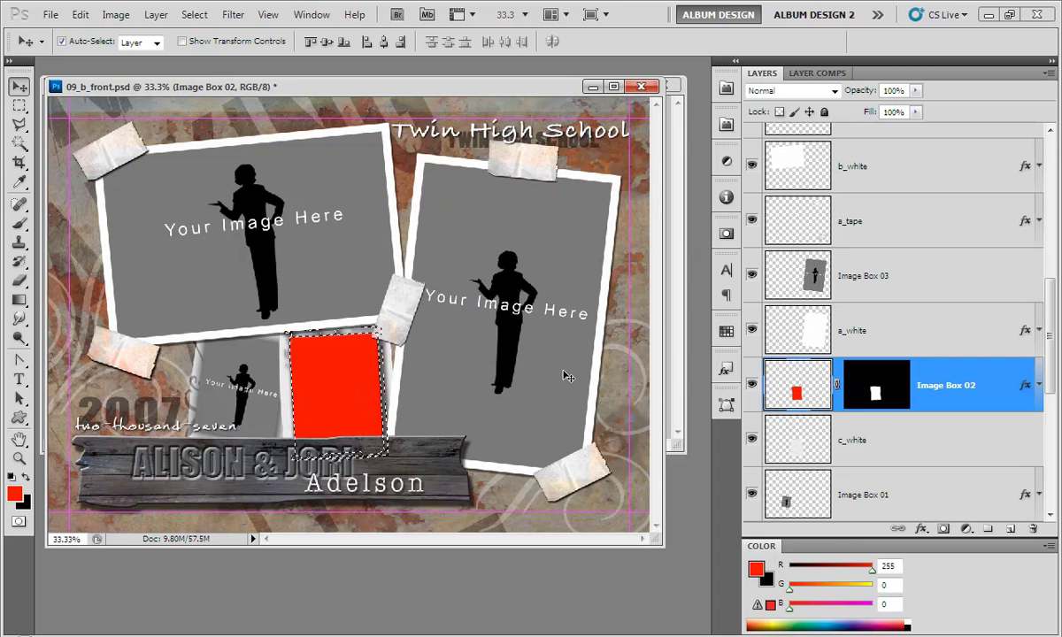
click(561, 368)
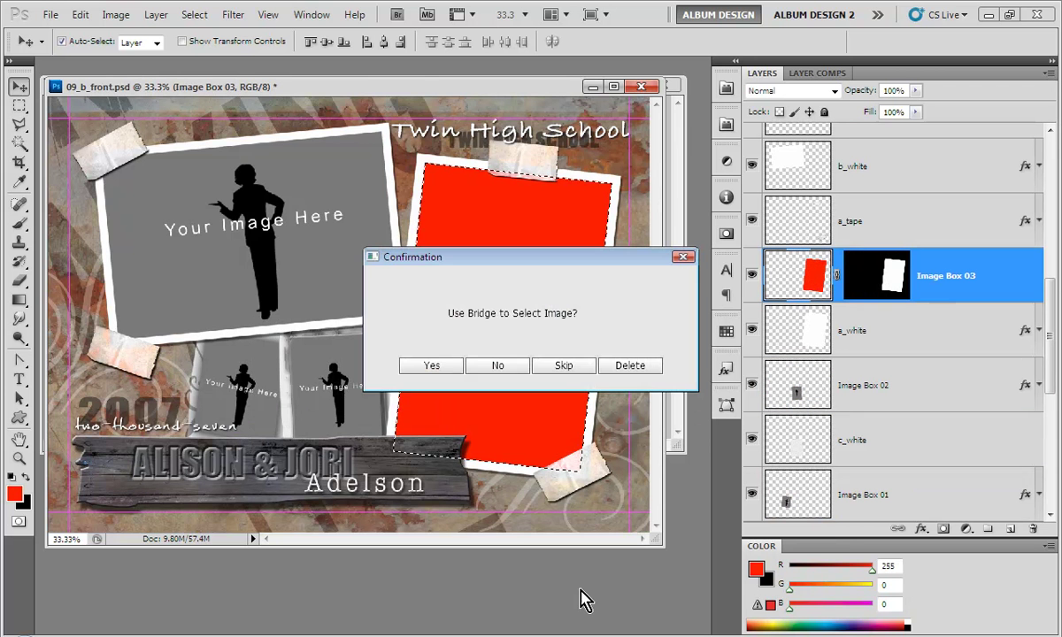
key(Return)
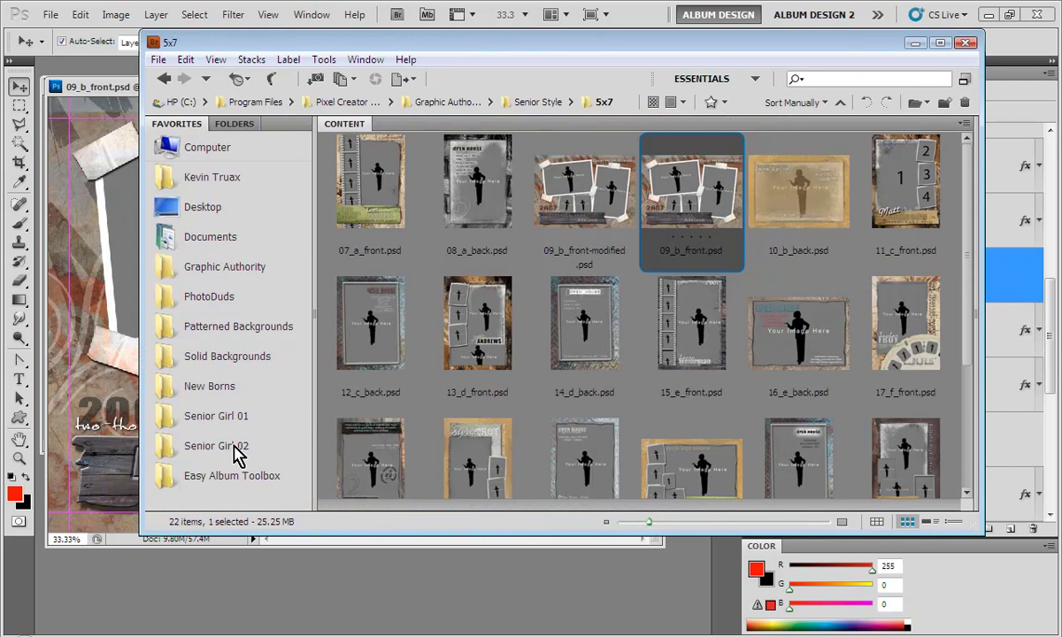
click(243, 446)
click(475, 445)
click(373, 561)
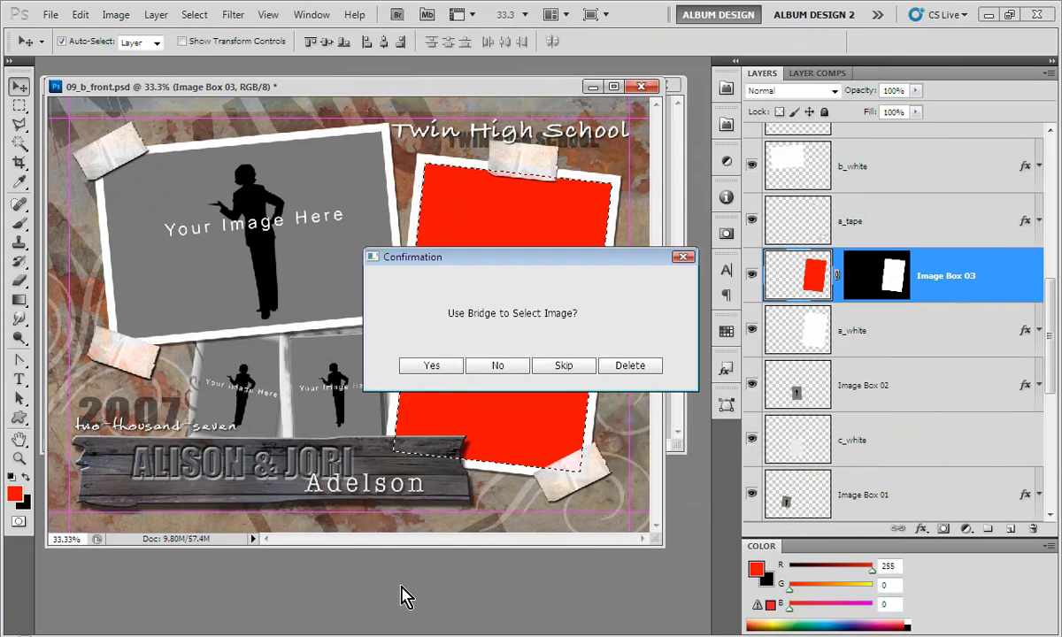
key(Return)
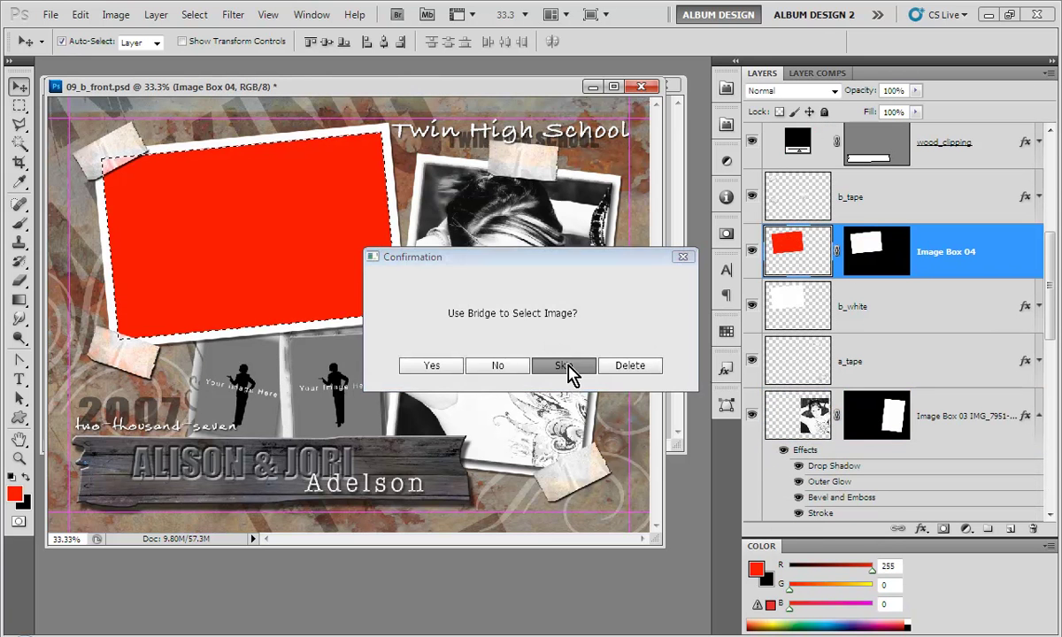
click(555, 362)
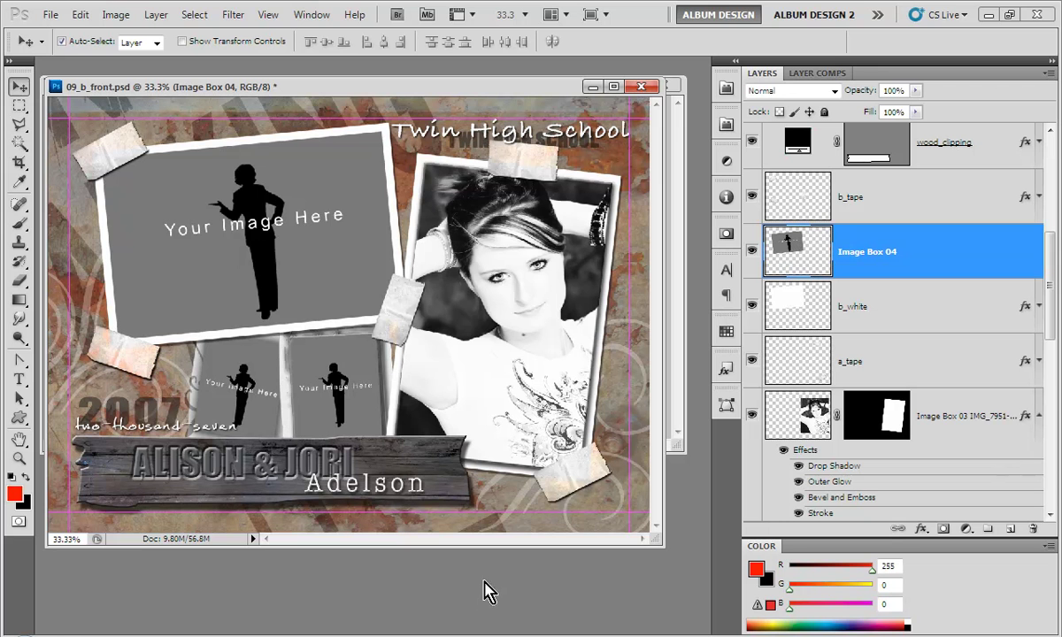
click(726, 124)
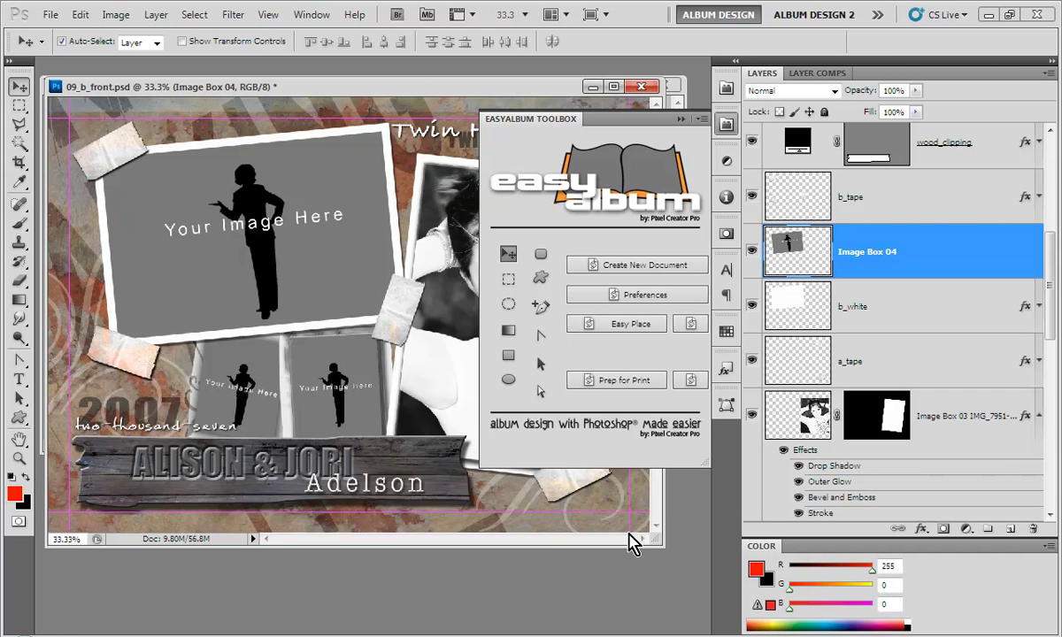
click(689, 510)
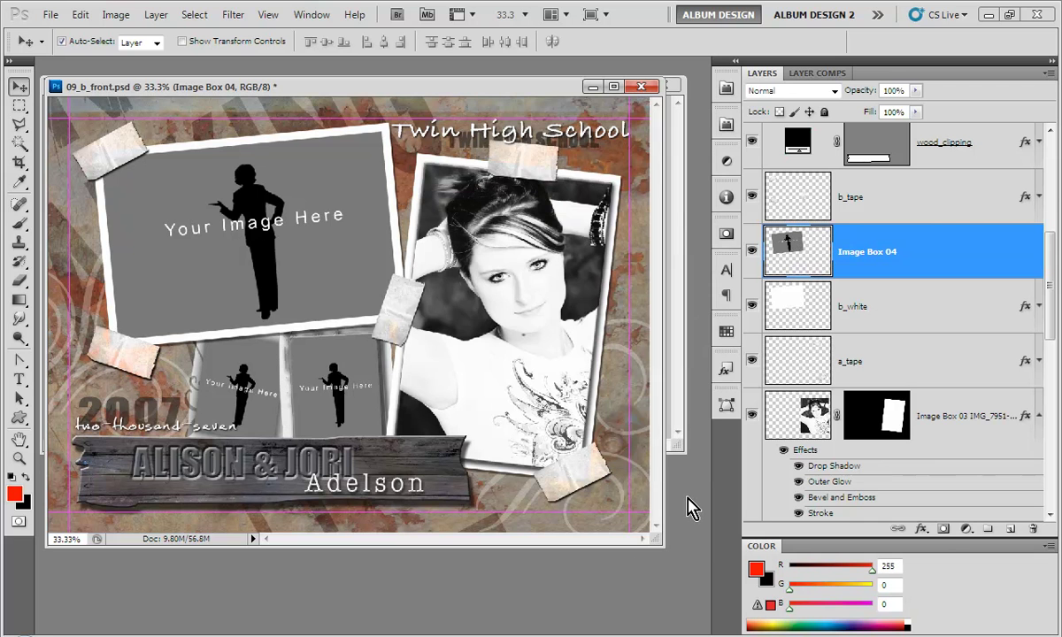